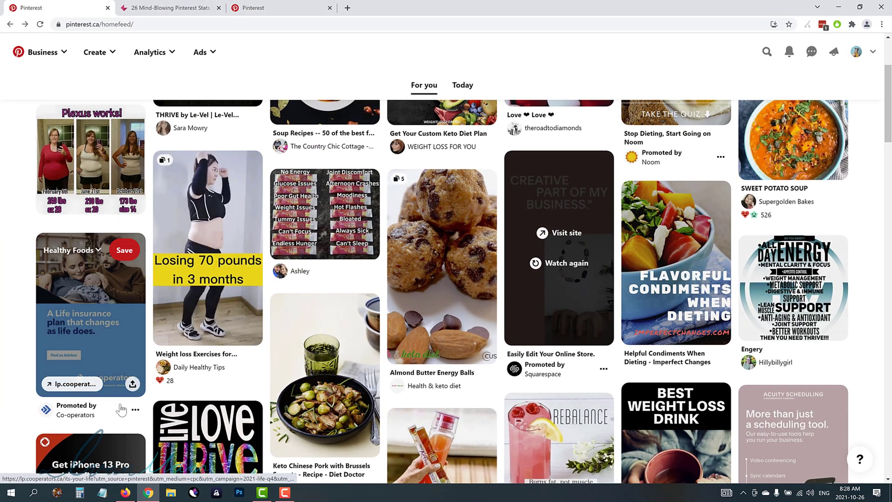
Scroll down and back up through the home feed to browse its promoted and regular pins
scroll(121, 410, down, 4)
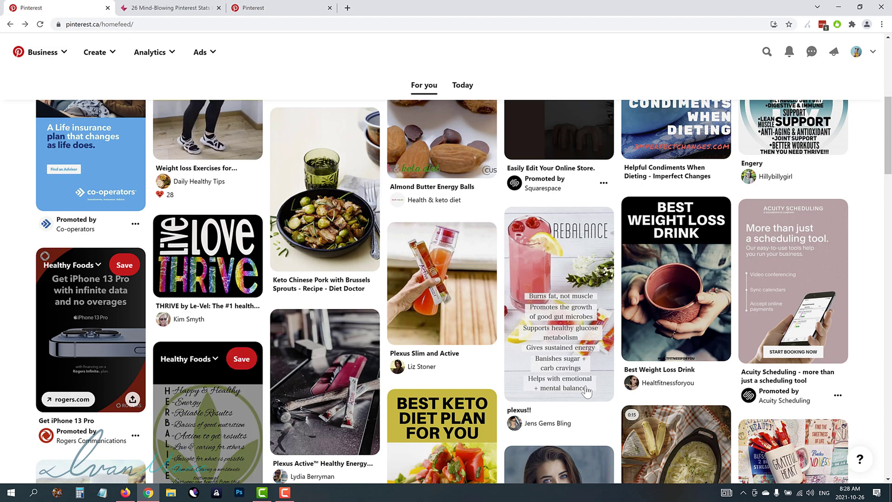
scroll(546, 381, down, 3)
scroll(546, 381, down, 2)
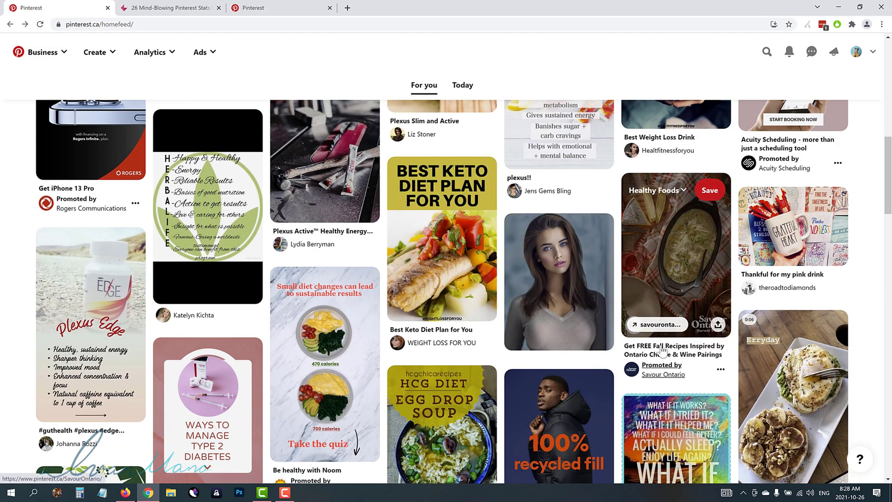
scroll(646, 353, up, 5)
scroll(642, 348, up, 7)
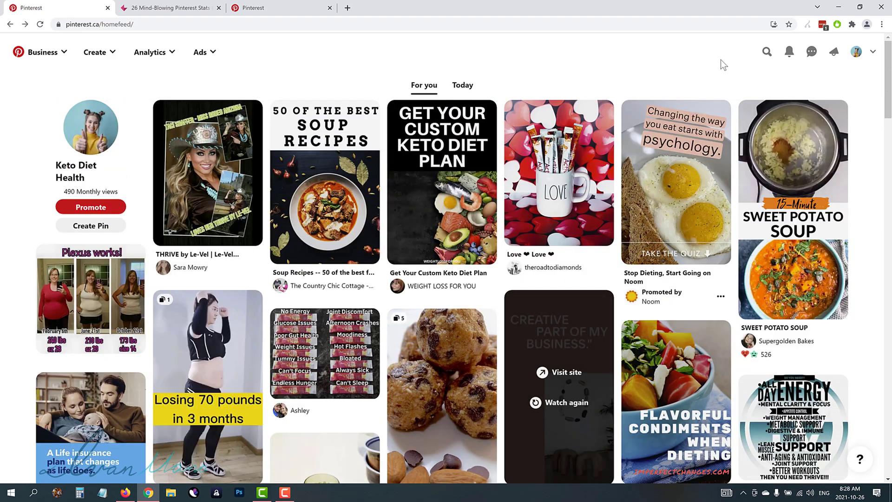
Rerun the recent 'keto diet' search from the search dropdown to load its pin results
click(766, 52)
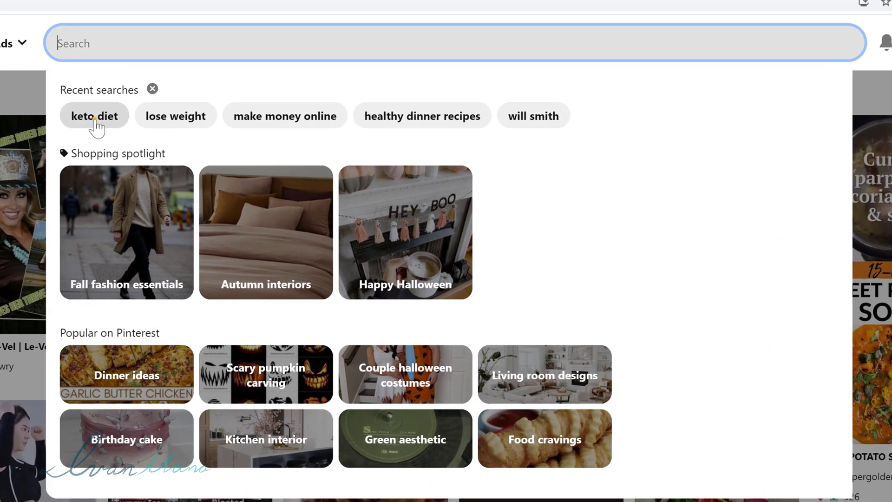
click(92, 118)
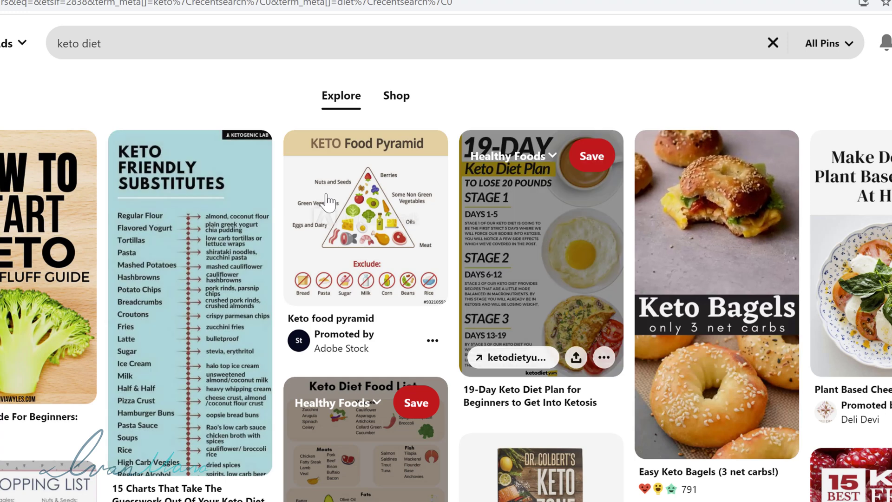
mouse_move(304, 235)
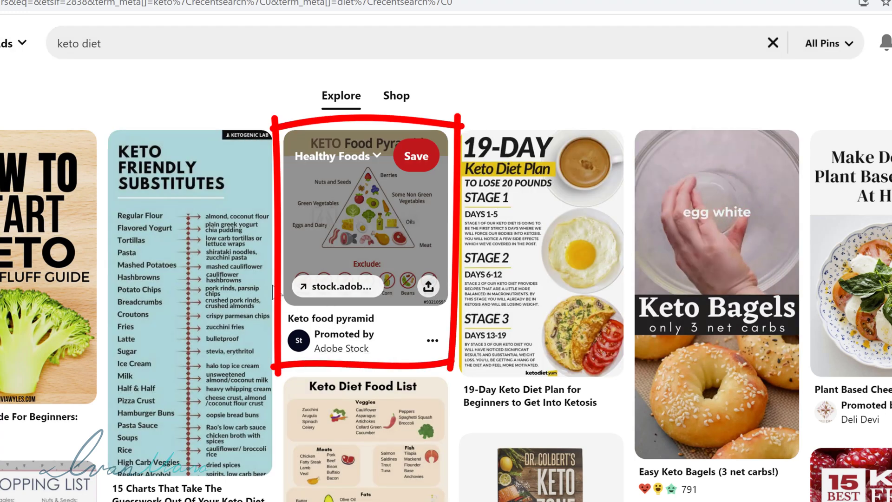
mouse_move(261, 302)
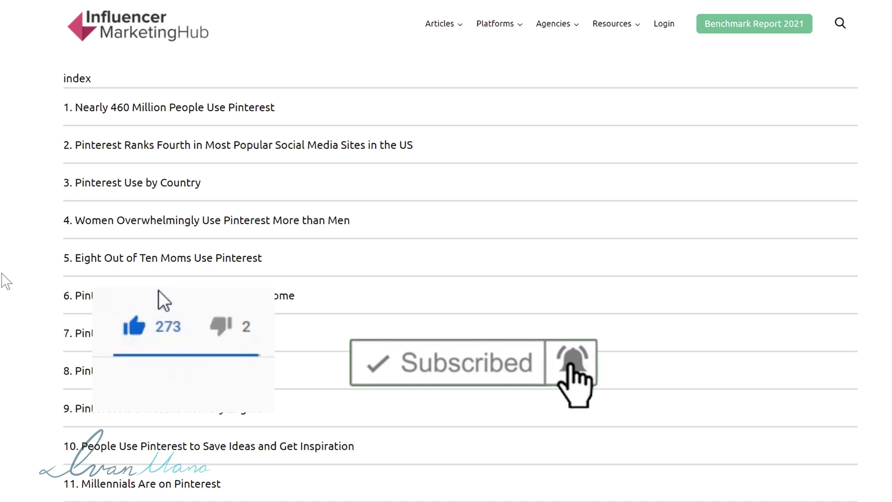
Return to the Keto Diet Health profile, close the Pinterest stats article, and scroll to Created pins
click(271, 7)
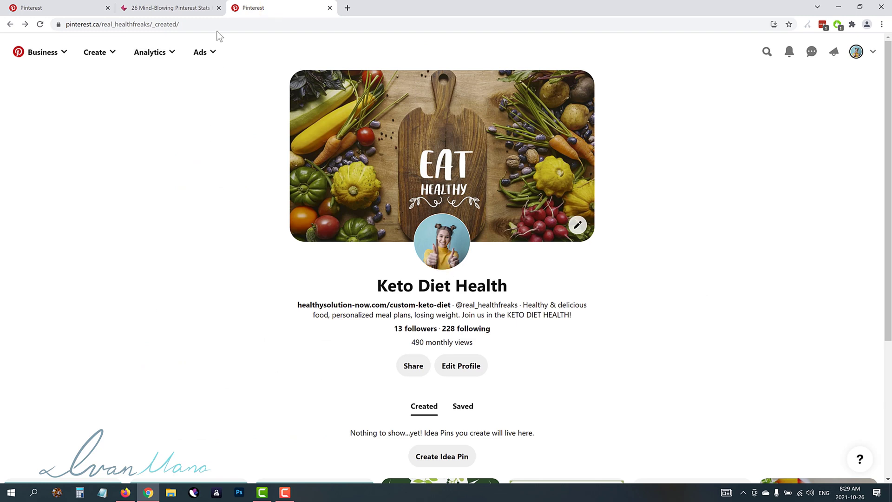
click(218, 7)
scroll(629, 244, down, 4)
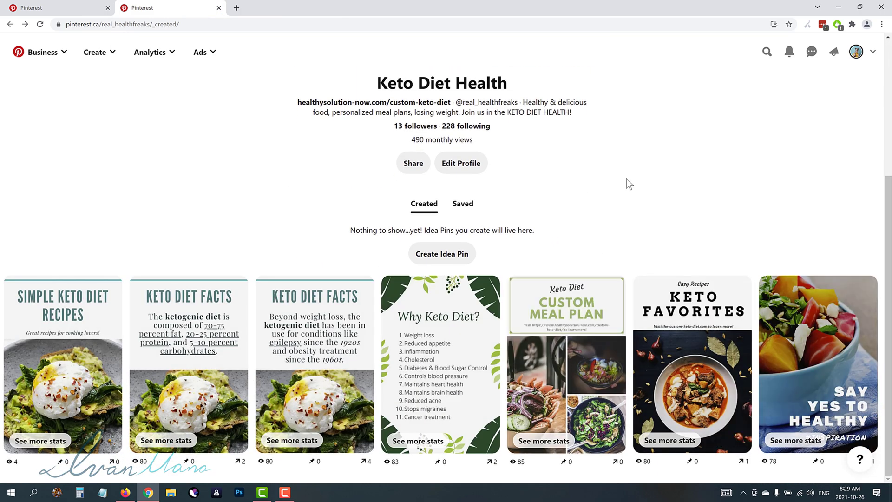
scroll(594, 185, up, 3)
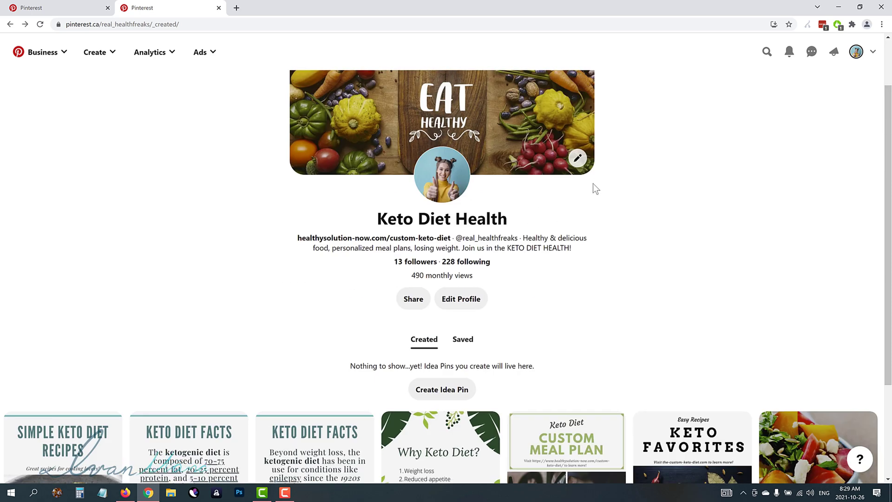
scroll(620, 265, down, 3)
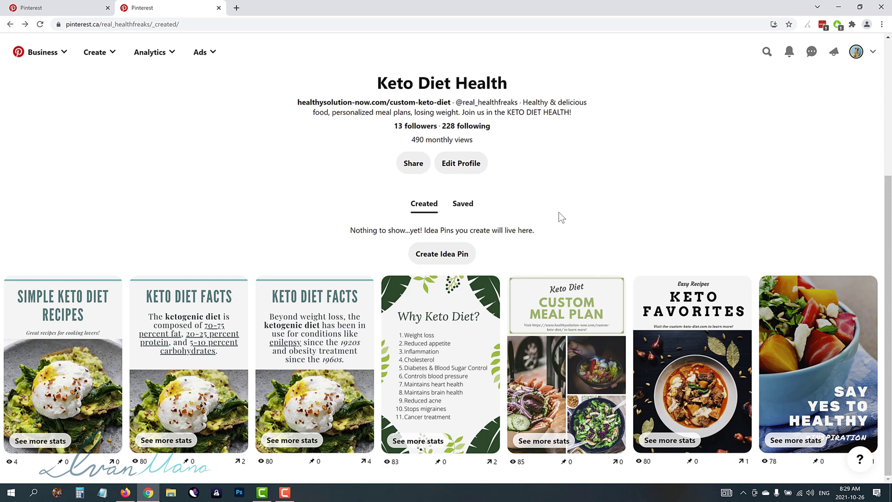
scroll(339, 239, up, 5)
scroll(450, 392, down, 5)
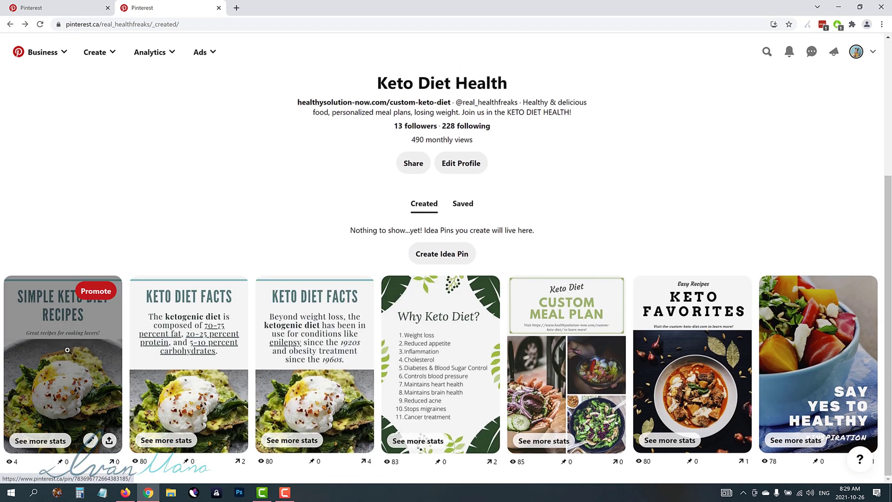
Open the Simple Keto Diet Recipes pin's detail page from the Created pins
click(67, 350)
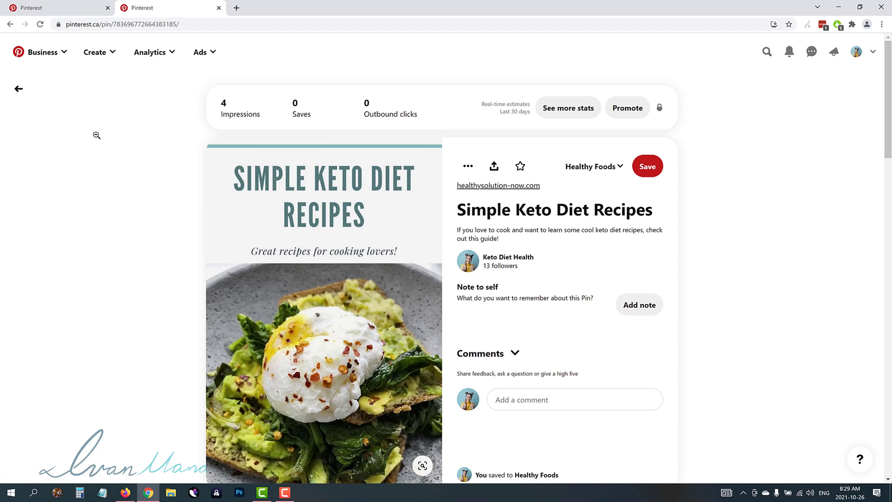
click(19, 90)
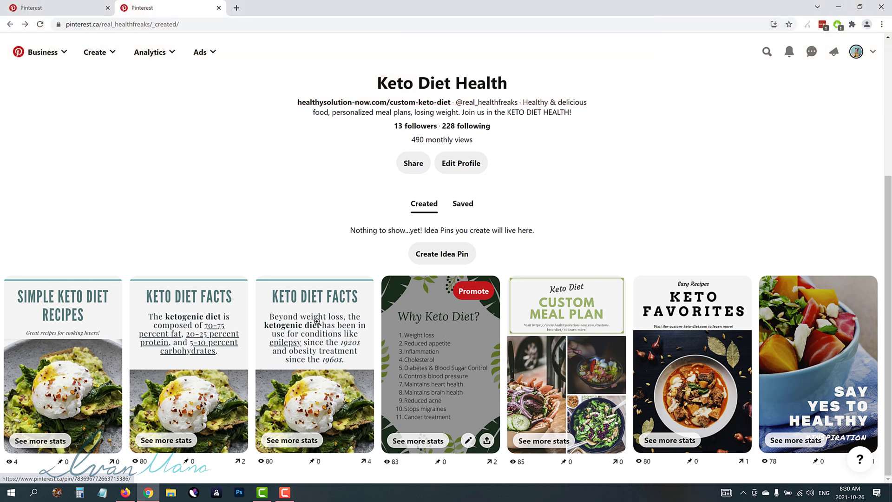
click(79, 365)
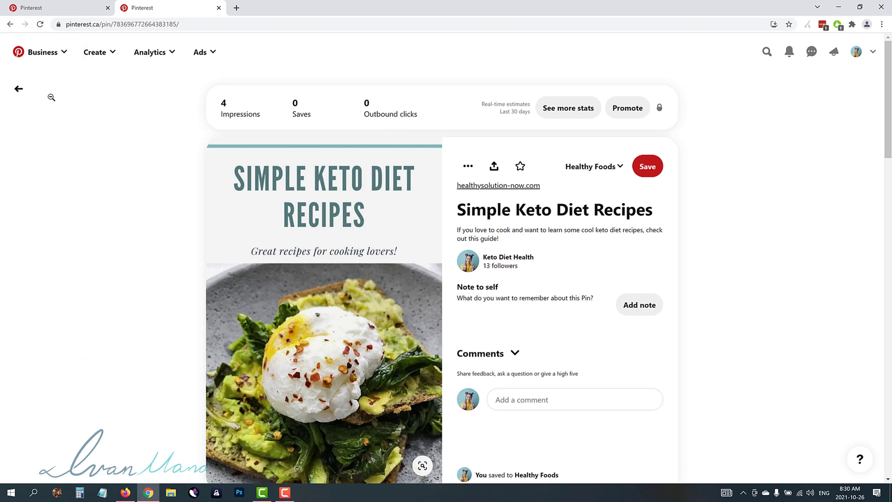
From the Keto Diet Health profile, open the advertising options and close the leftover keto search tab
click(19, 88)
scroll(227, 186, up, 5)
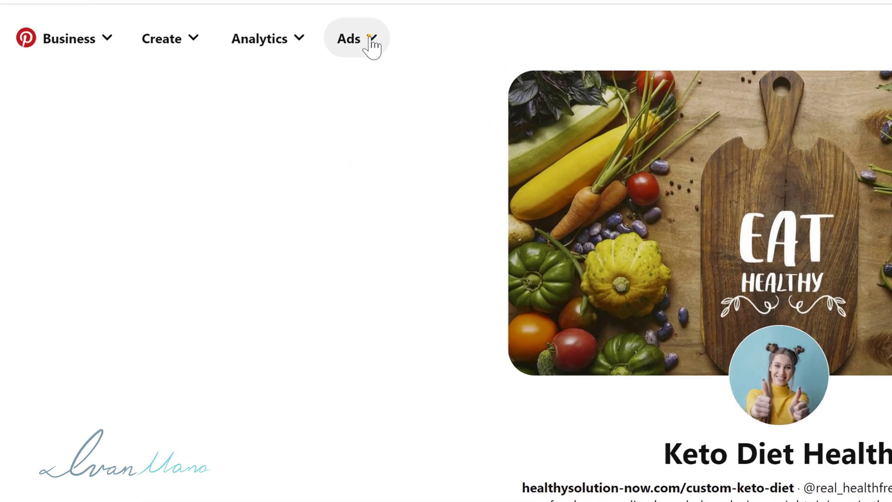
click(210, 52)
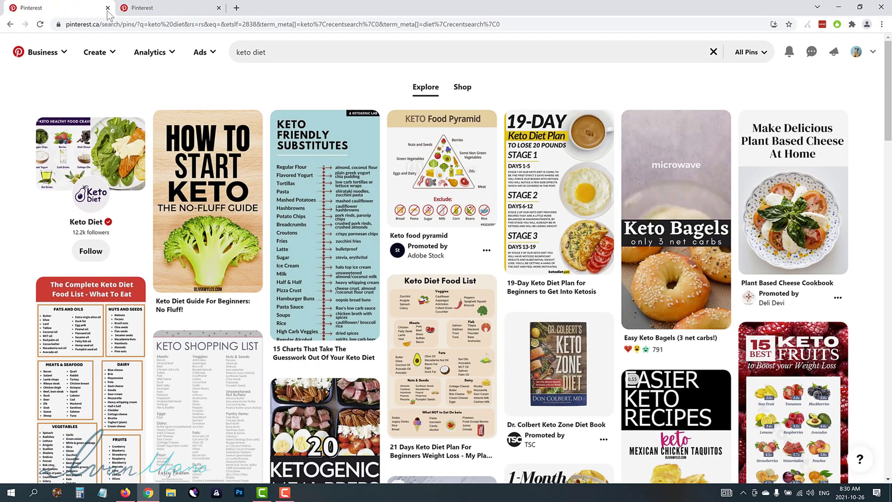
click(107, 8)
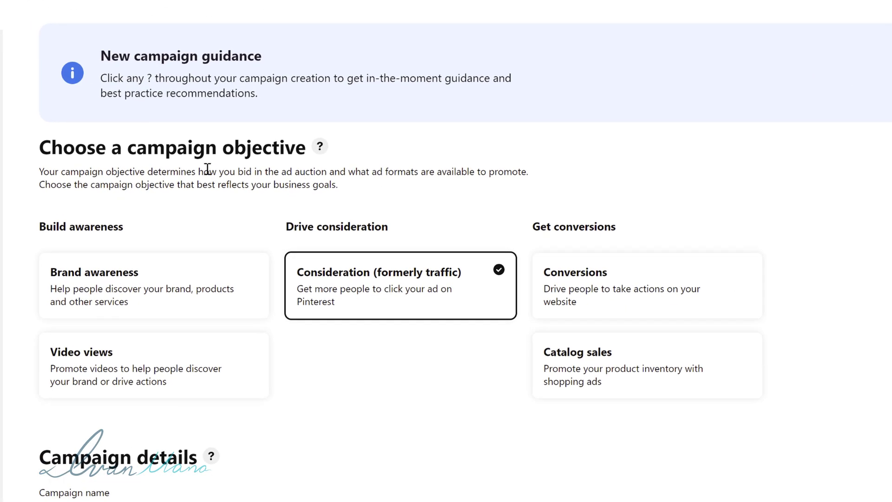
Try the Brand awareness, Video views, Conversions and Catalog sales objectives, then settle on Consideration (formerly traffic)
drag(79, 142, 281, 168)
click(381, 195)
scroll(243, 215, down, 2)
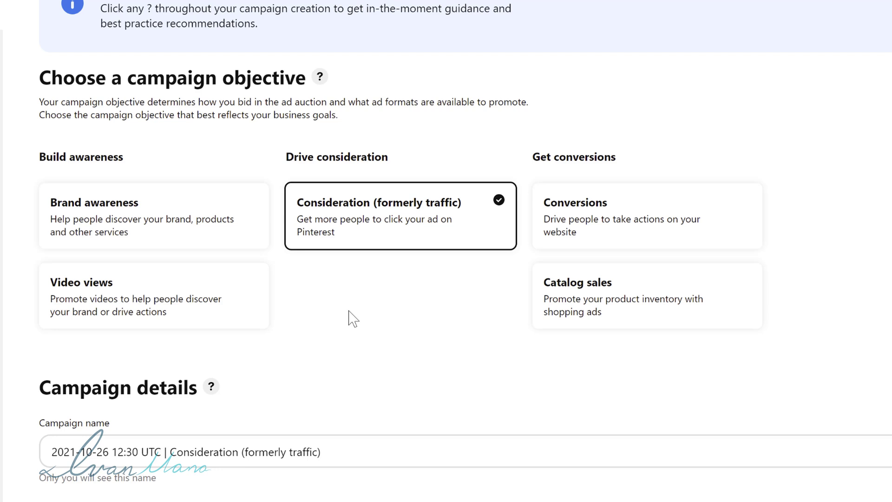
click(136, 228)
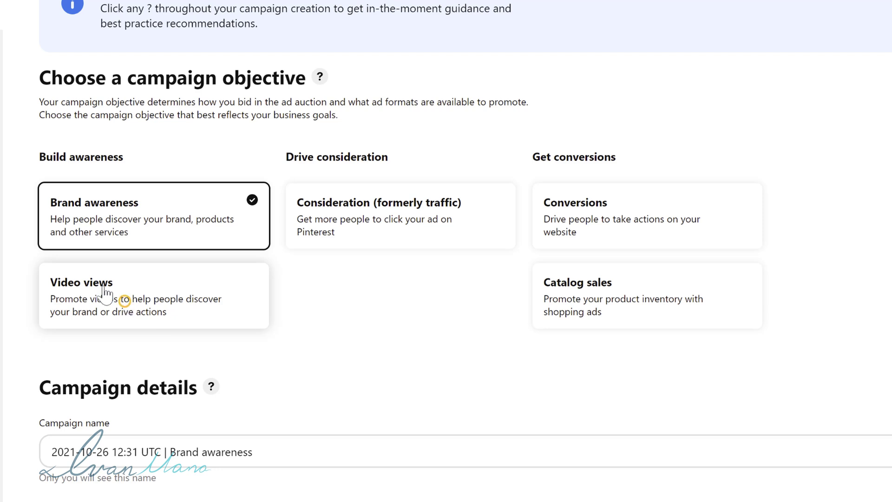
click(120, 298)
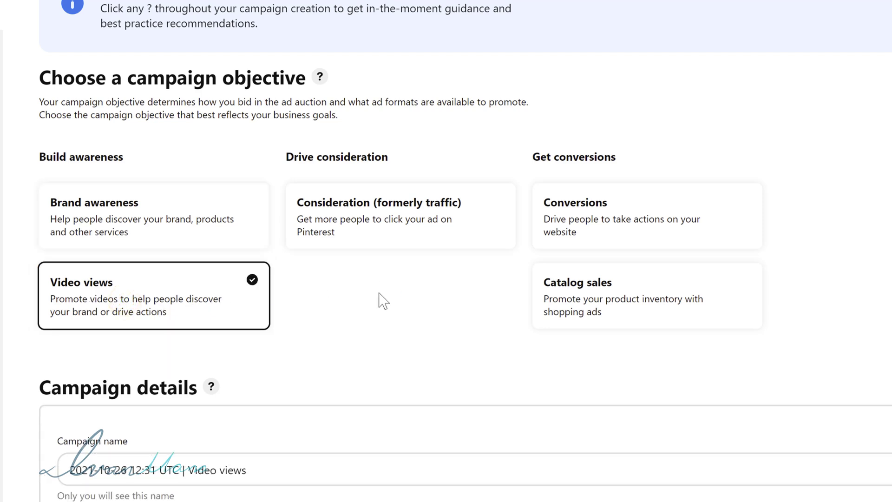
click(381, 227)
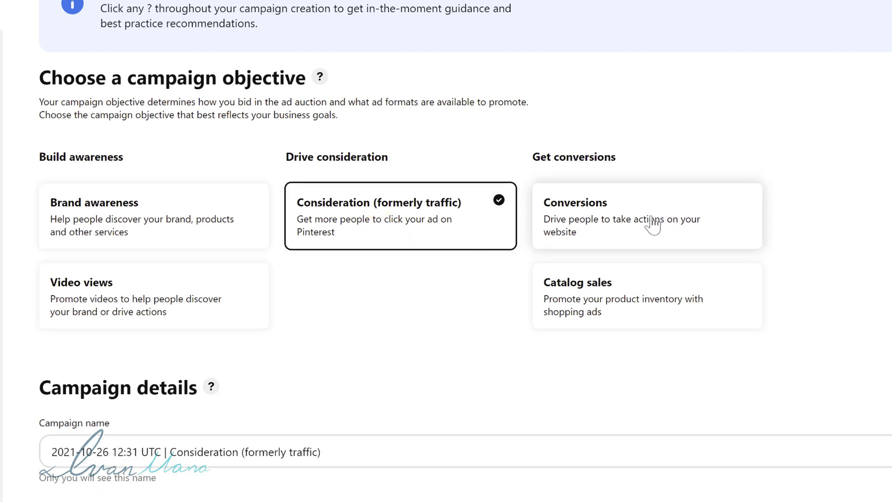
click(689, 231)
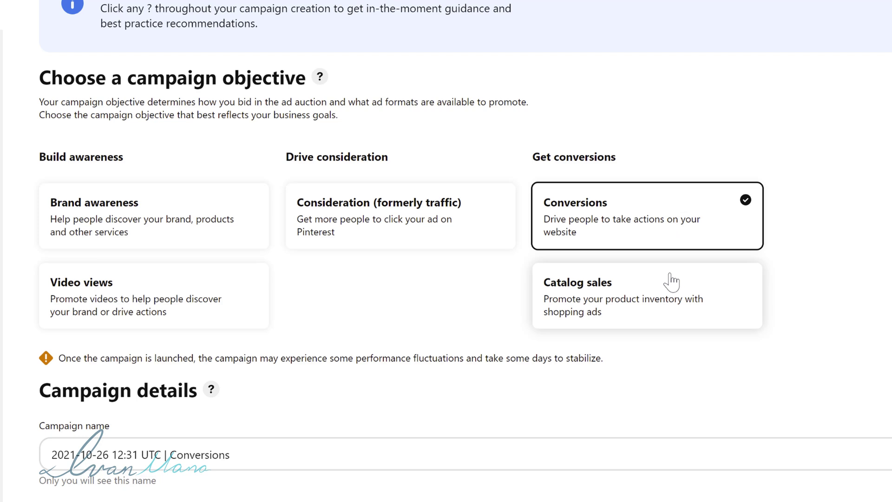
click(660, 283)
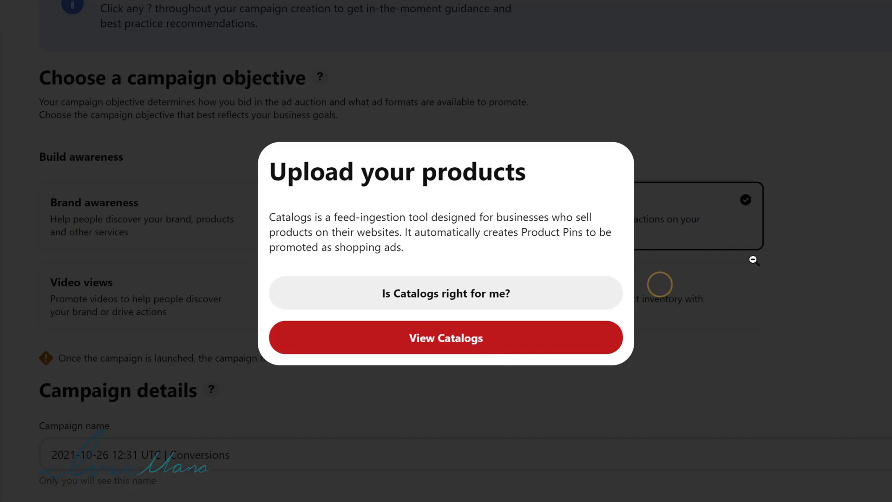
click(755, 260)
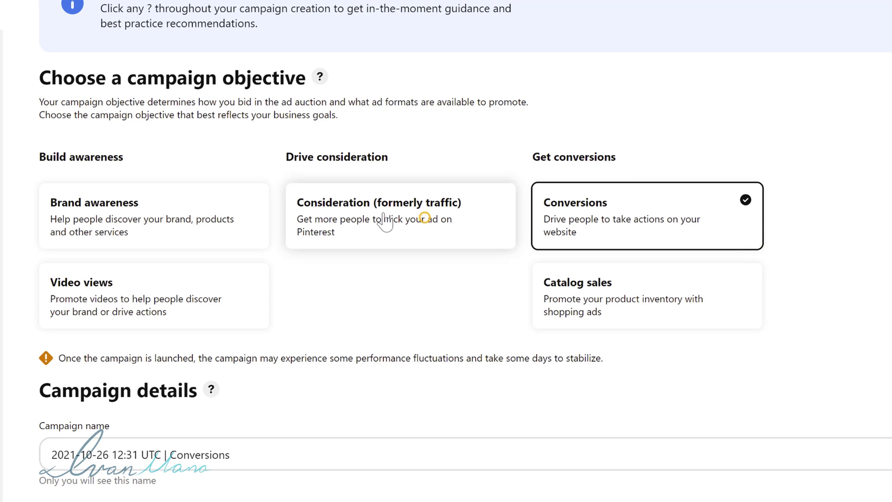
click(425, 219)
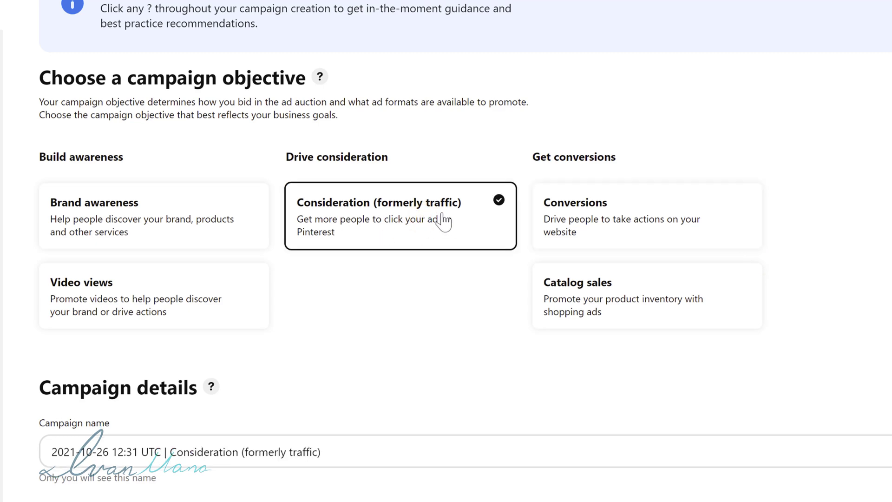
Replace the default campaign name with 'Custom Keto Diet - YT' and leave the status set to Active
scroll(444, 307, down, 5)
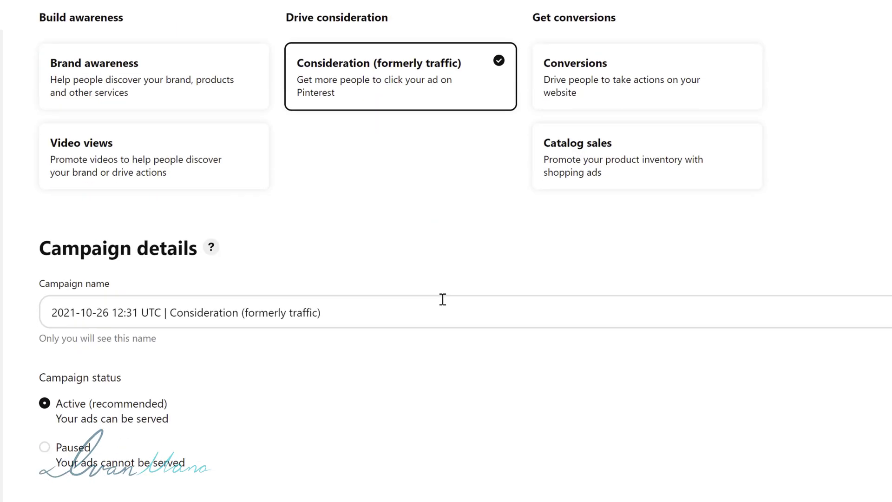
scroll(316, 298, down, 2)
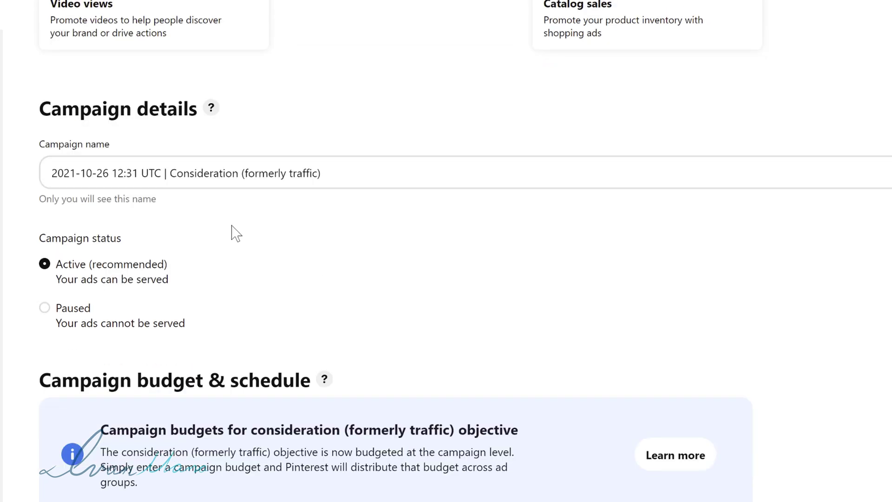
drag(354, 180, 42, 177)
text(c)
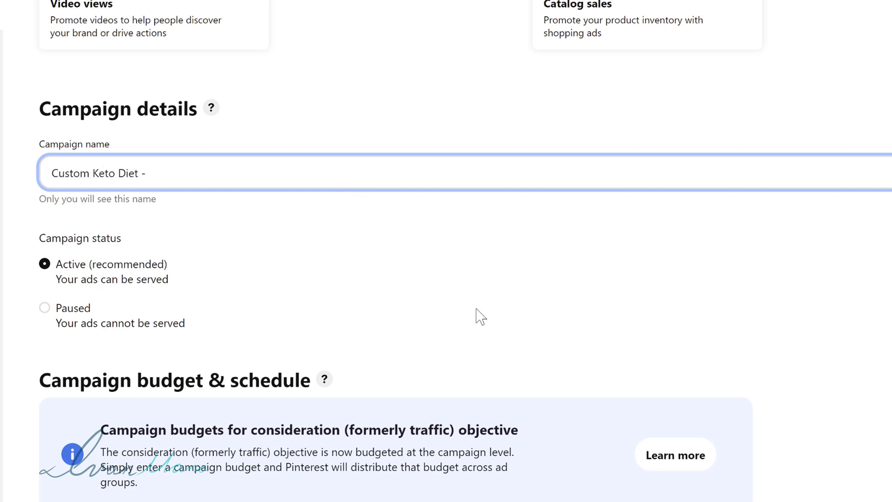
click(245, 241)
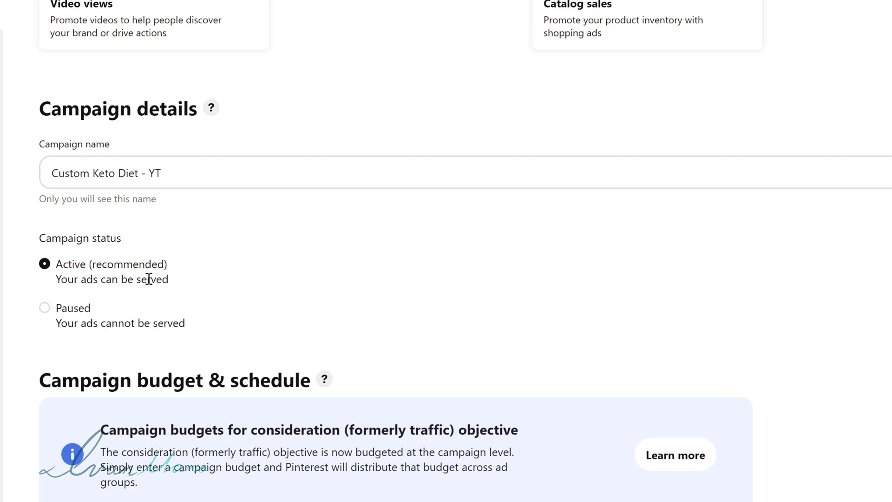
click(74, 306)
click(71, 270)
Switch the campaign budget from lifetime to daily with a 1.00 spend limit
scroll(362, 291, down, 5)
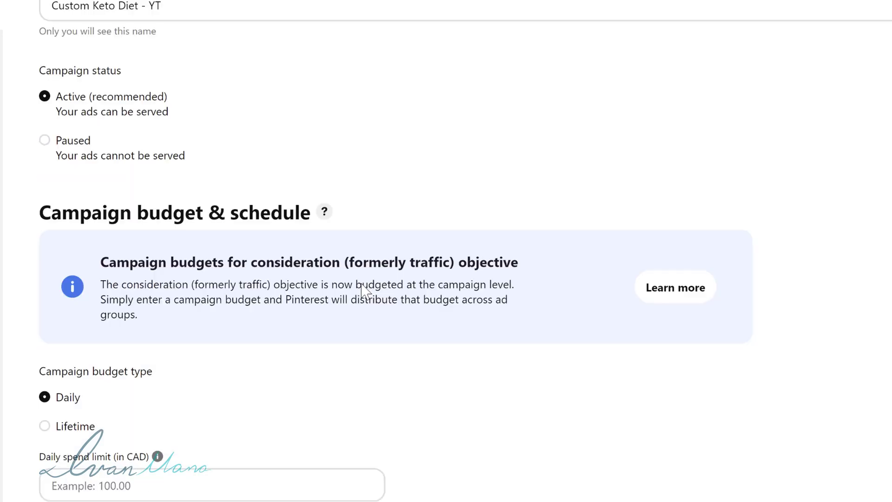
scroll(365, 291, down, 1)
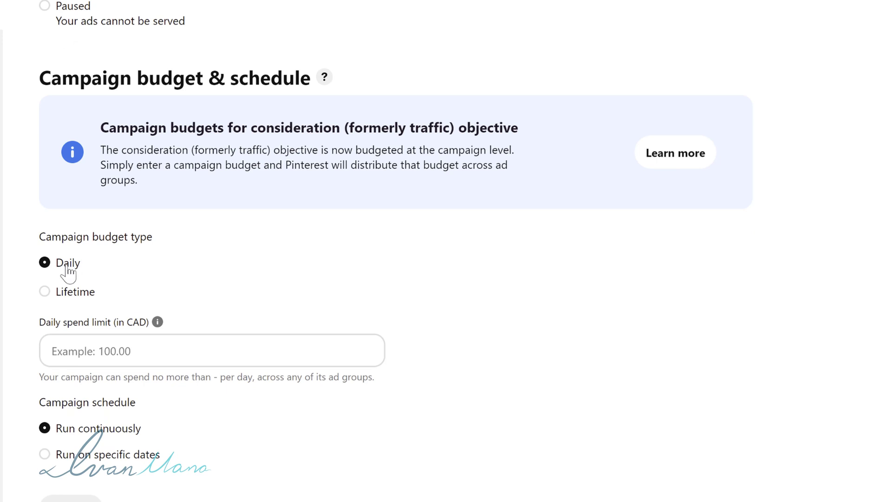
click(71, 292)
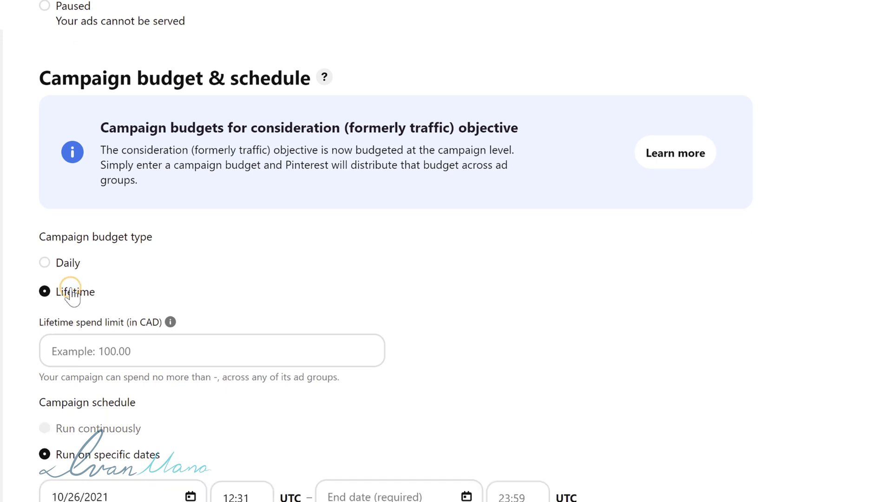
click(132, 352)
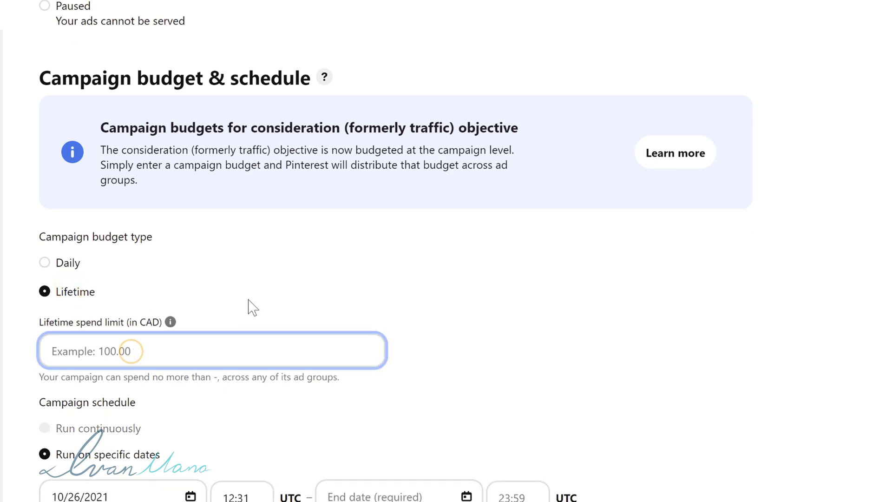
text(100)
click(297, 296)
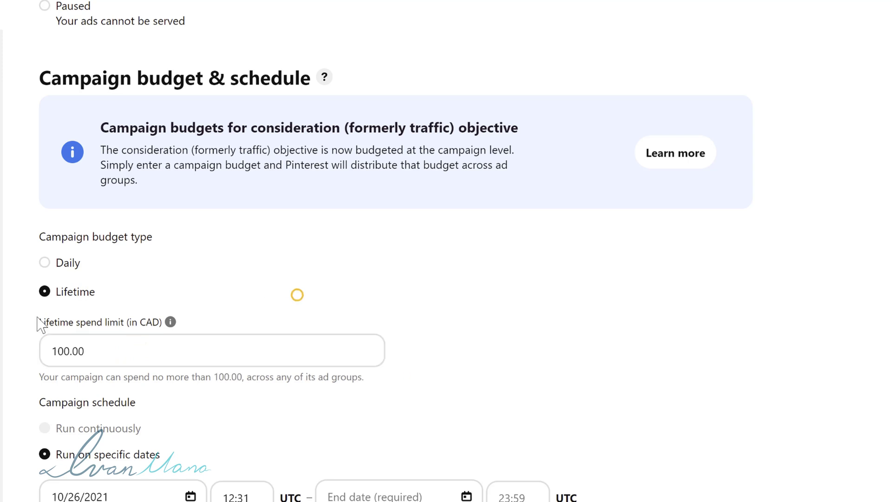
click(73, 267)
click(132, 351)
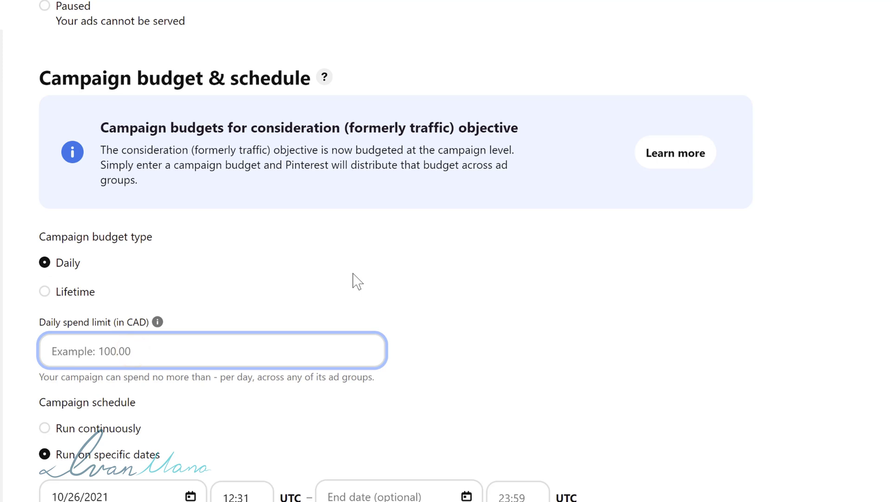
text(1)
click(371, 277)
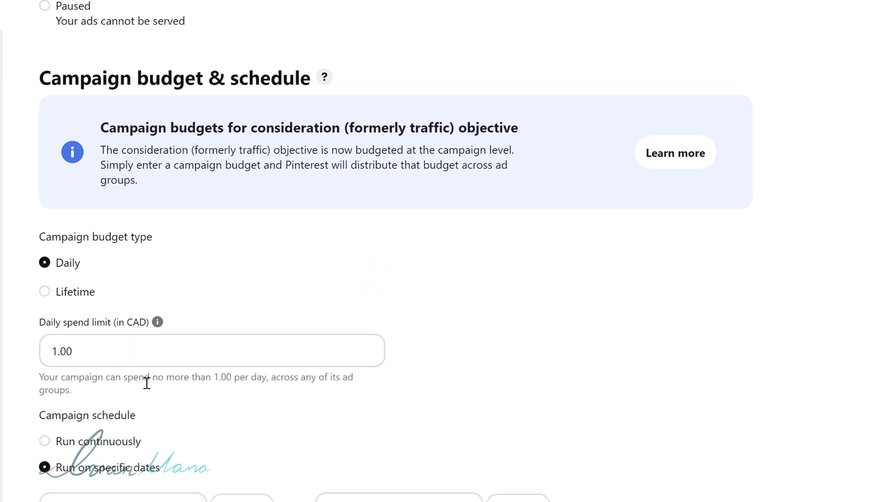
Change the daily spend limit to 10 and set the schedule to run continuously
drag(83, 382, 306, 381)
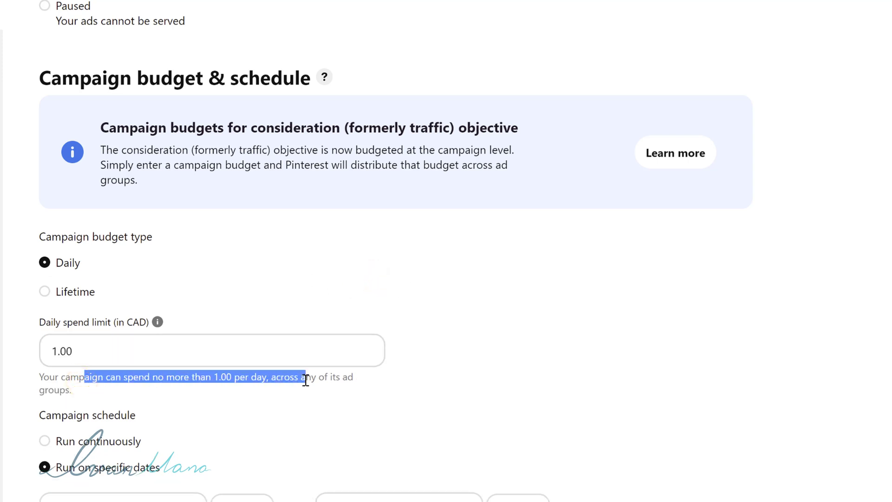
double_click(92, 353)
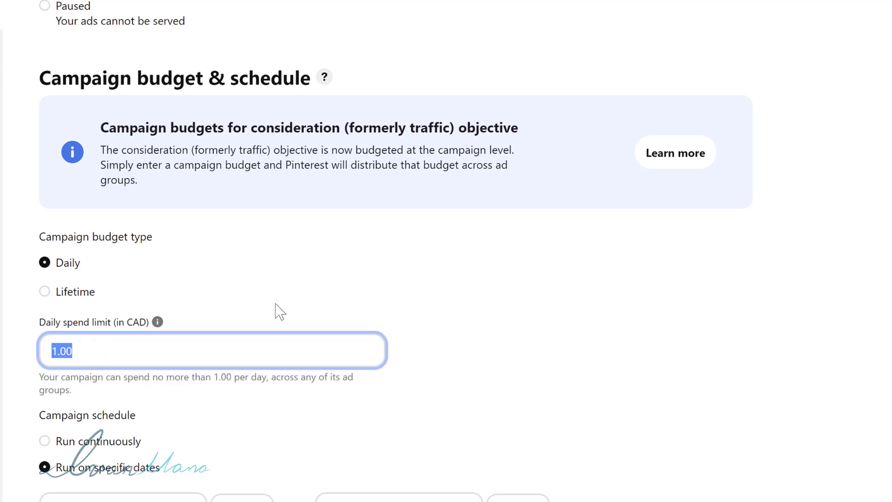
scroll(412, 233, down, 2)
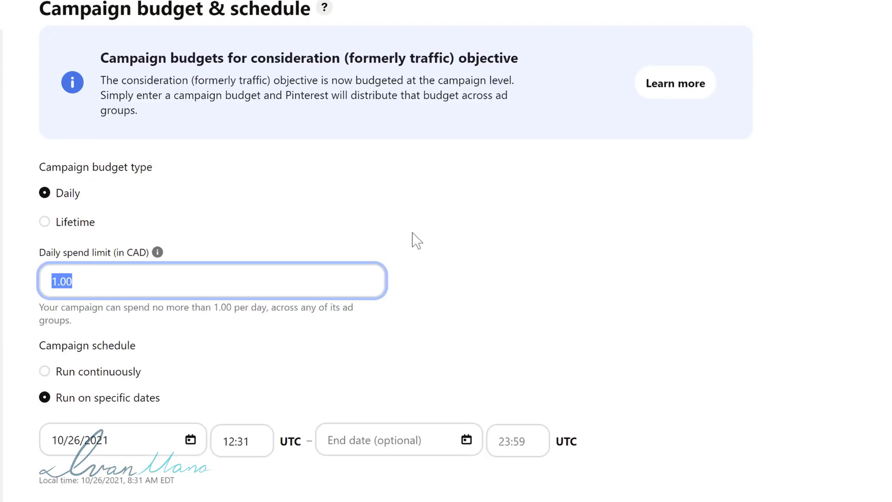
text(10)
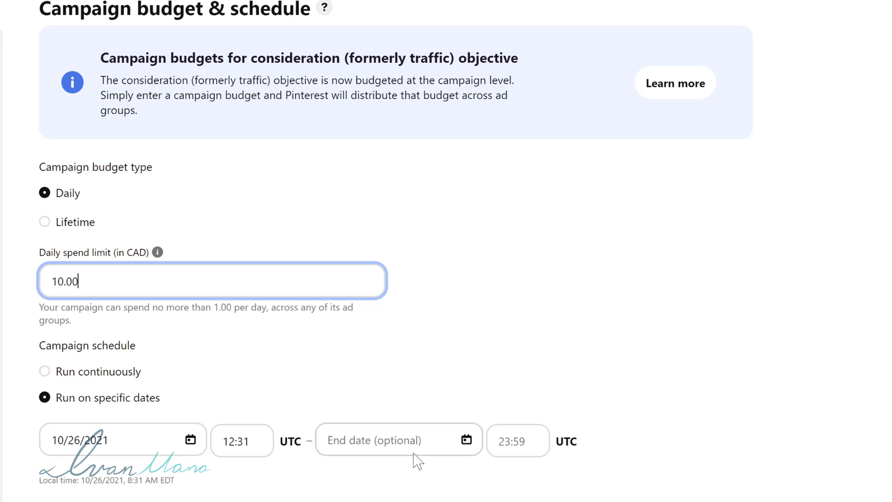
scroll(120, 398, down, 1)
scroll(83, 353, up, 3)
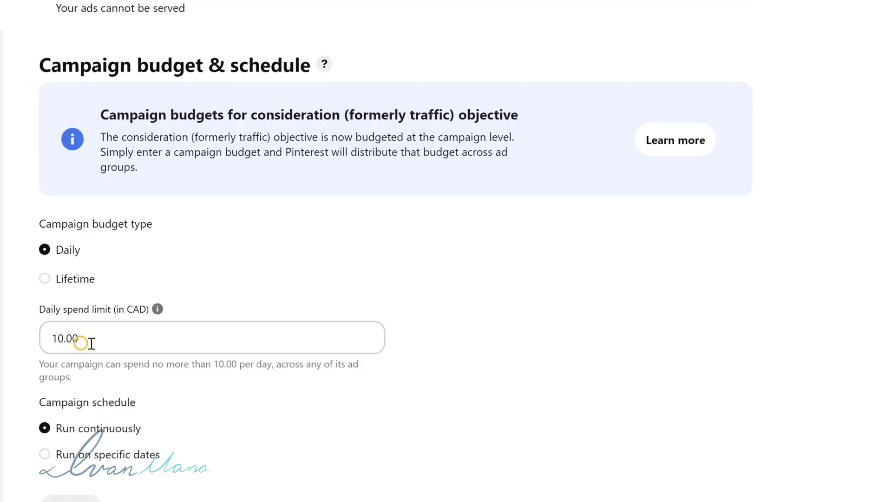
click(119, 435)
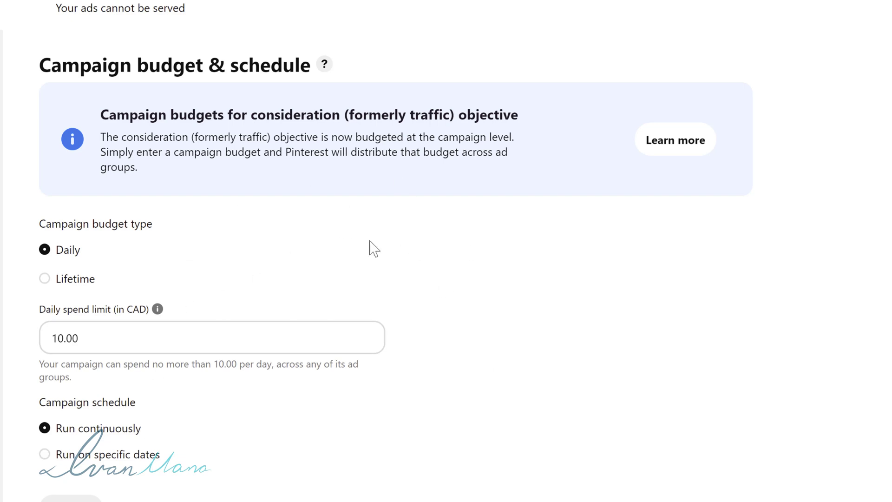
scroll(275, 411, down, 1)
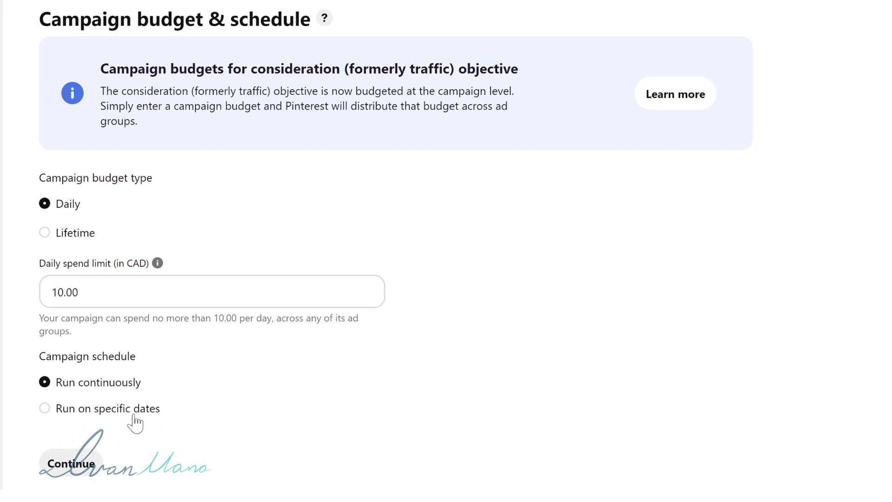
click(74, 465)
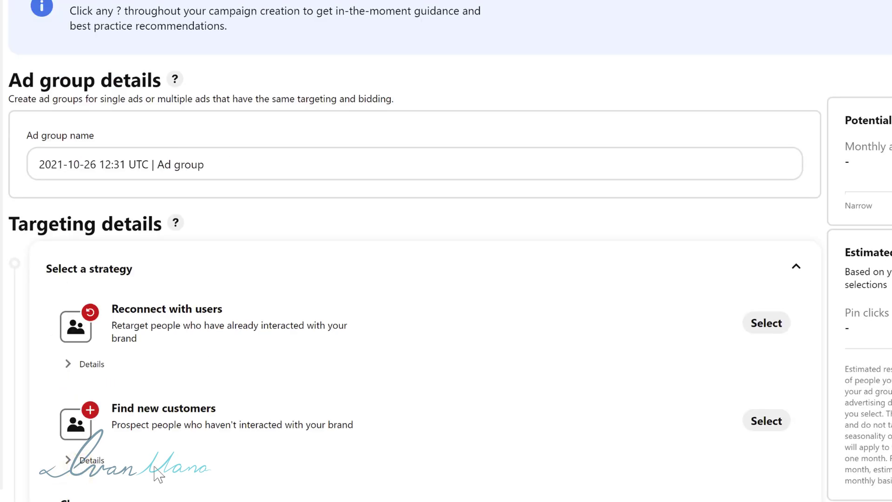
scroll(253, 331, down, 3)
scroll(255, 335, down, 3)
scroll(135, 386, down, 2)
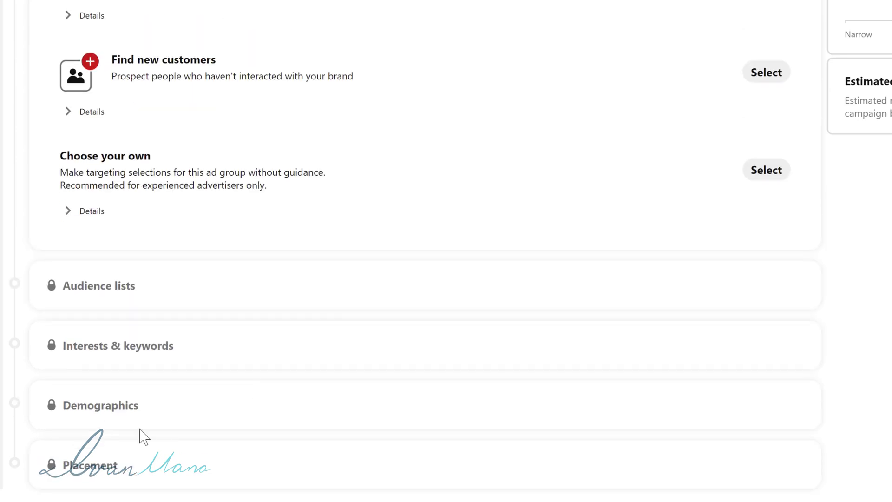
scroll(272, 428, up, 6)
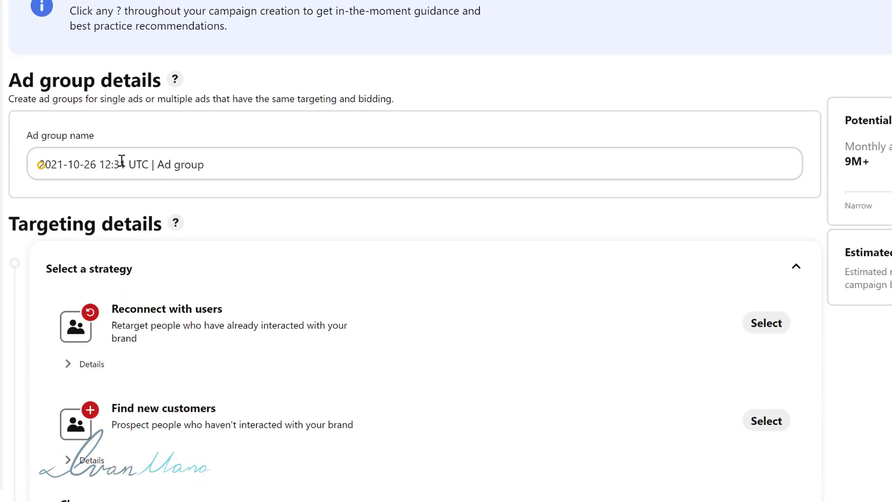
drag(130, 161, 255, 161)
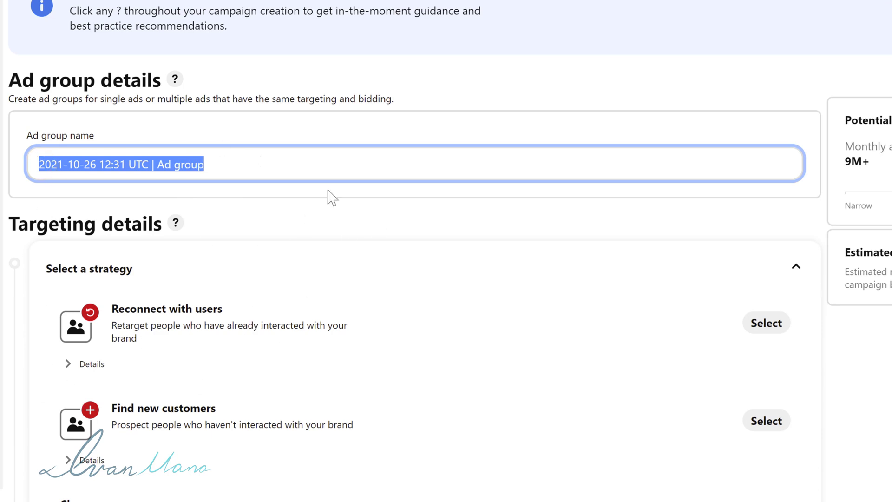
scroll(113, 277, down, 1)
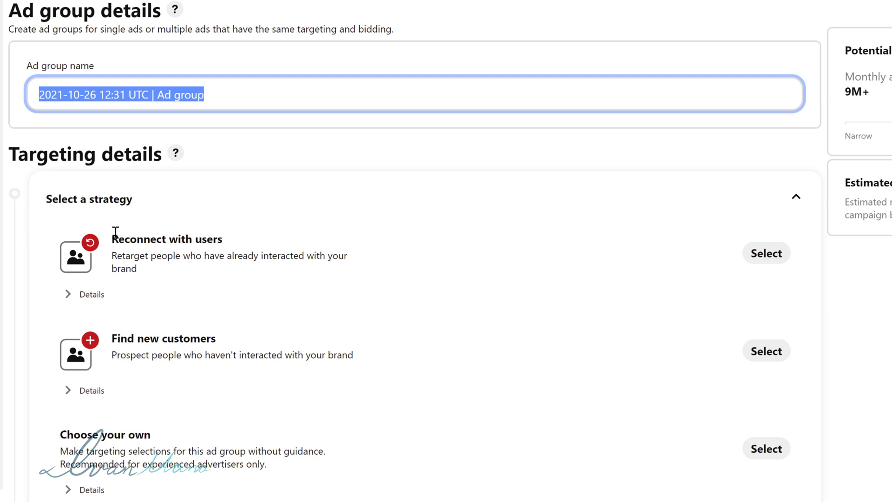
drag(116, 237, 223, 239)
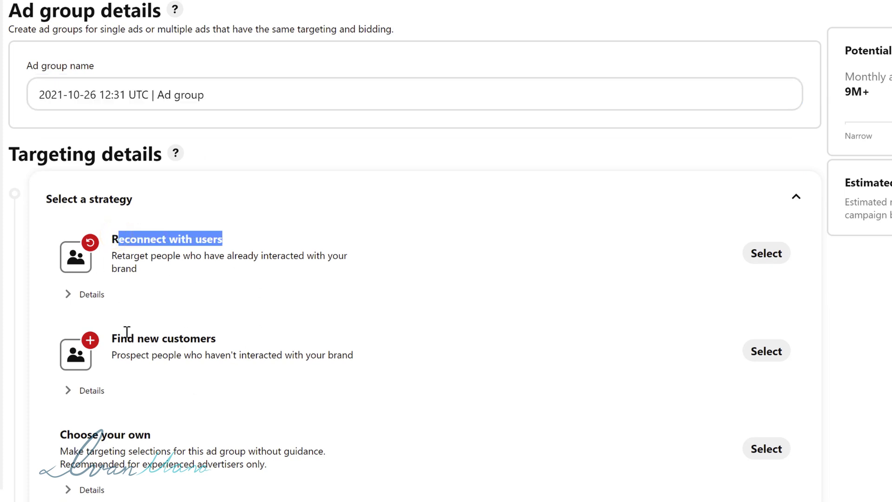
drag(116, 336, 211, 339)
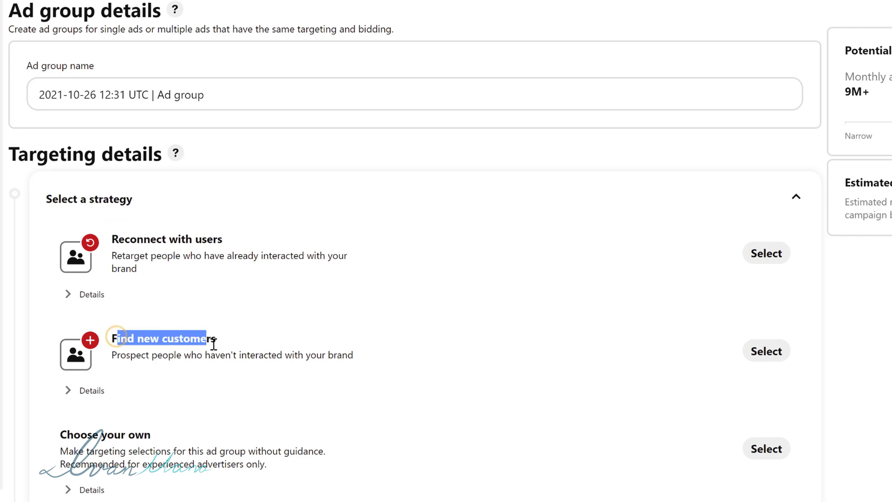
click(204, 259)
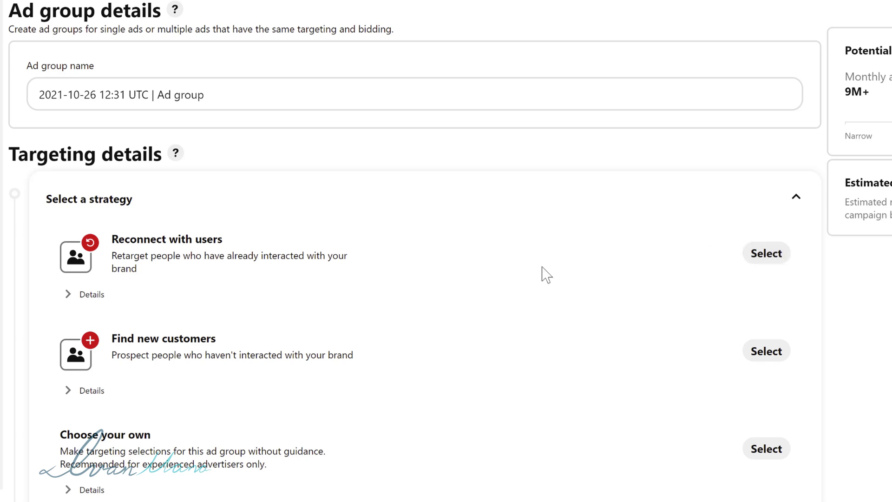
scroll(420, 255, down, 2)
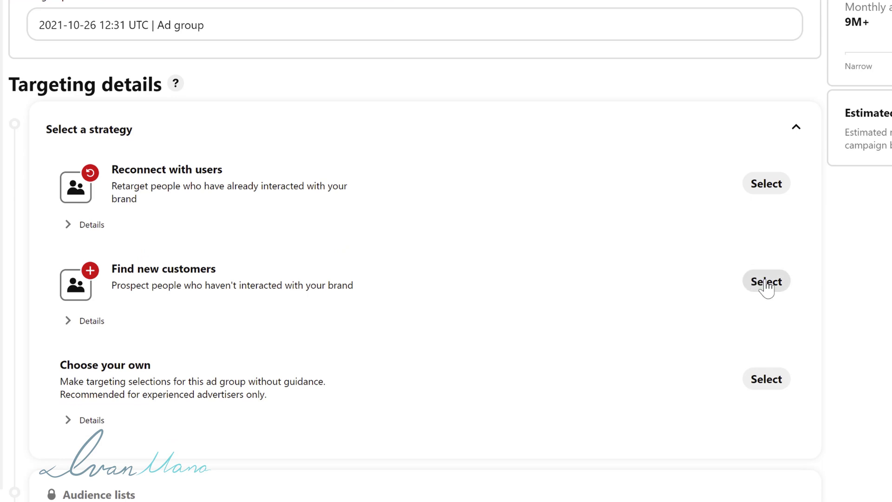
Choose the Find new customers targeting strategy and expand Interests & Keywords to show interest categories
click(768, 283)
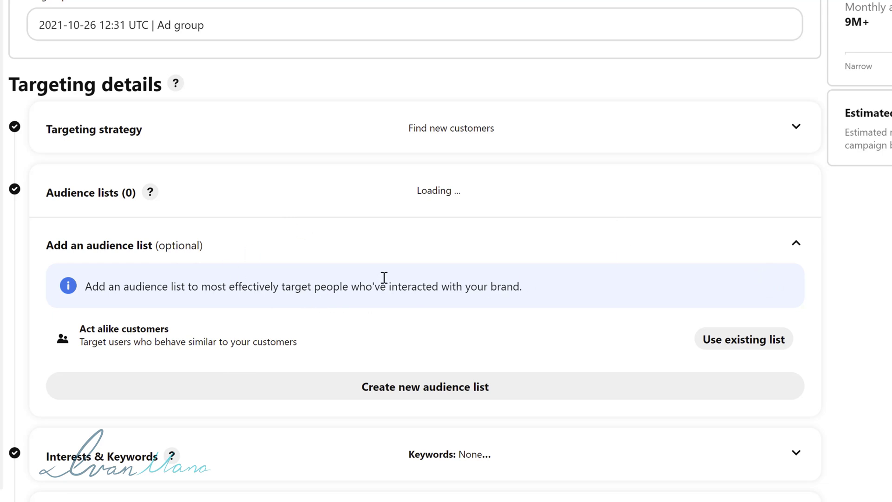
scroll(197, 343, down, 3)
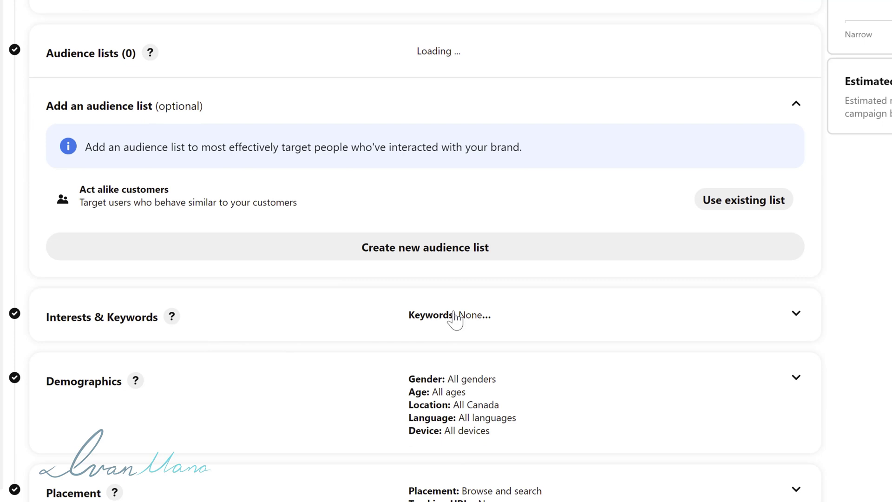
click(455, 320)
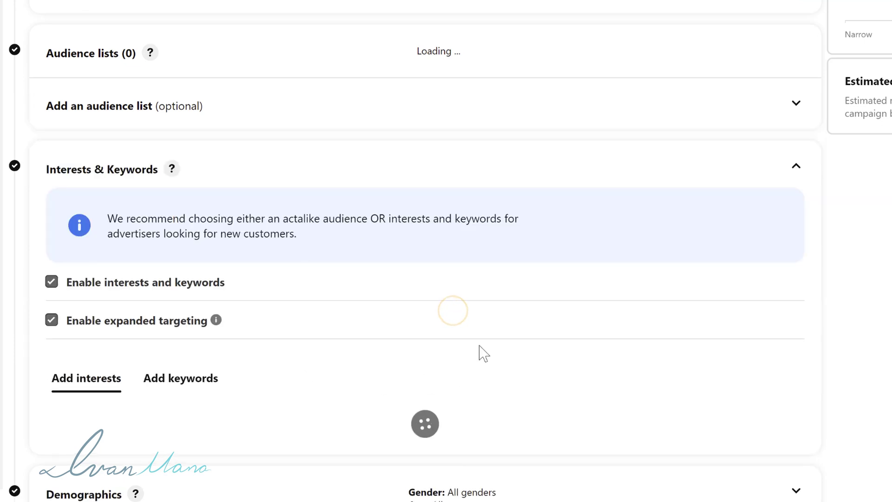
scroll(390, 302, down, 3)
scroll(372, 286, down, 3)
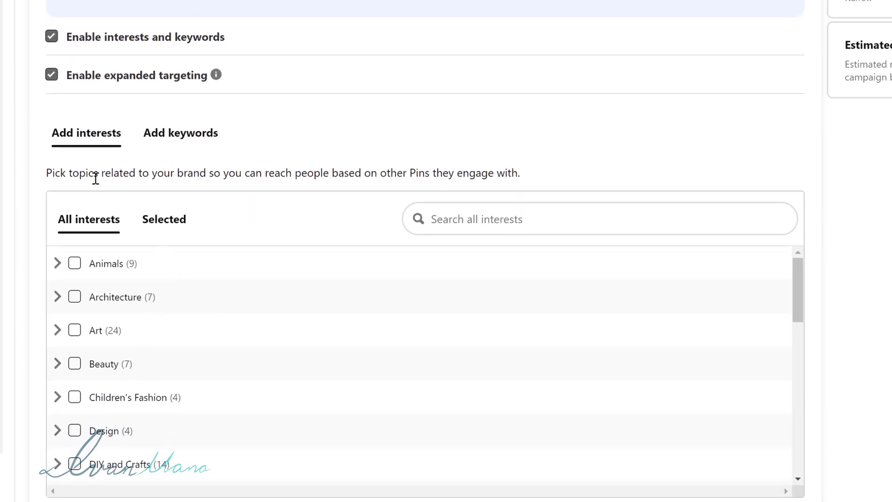
drag(73, 174, 475, 175)
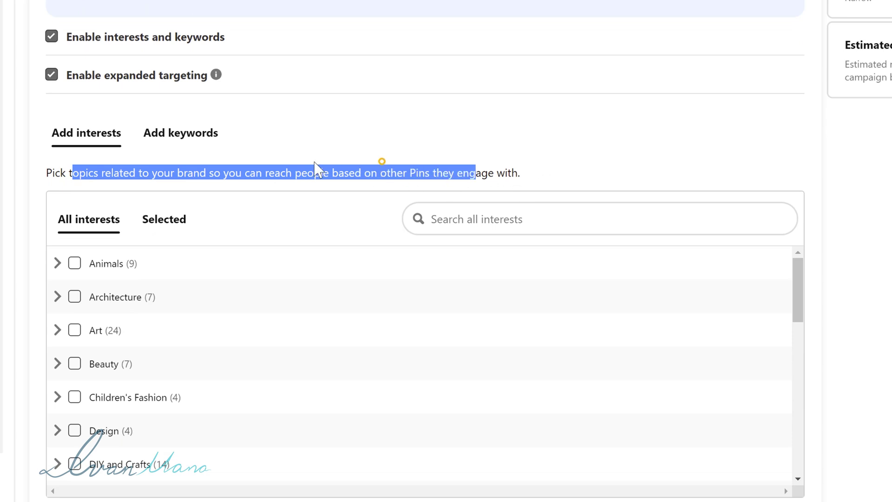
click(383, 160)
scroll(133, 380, down, 1)
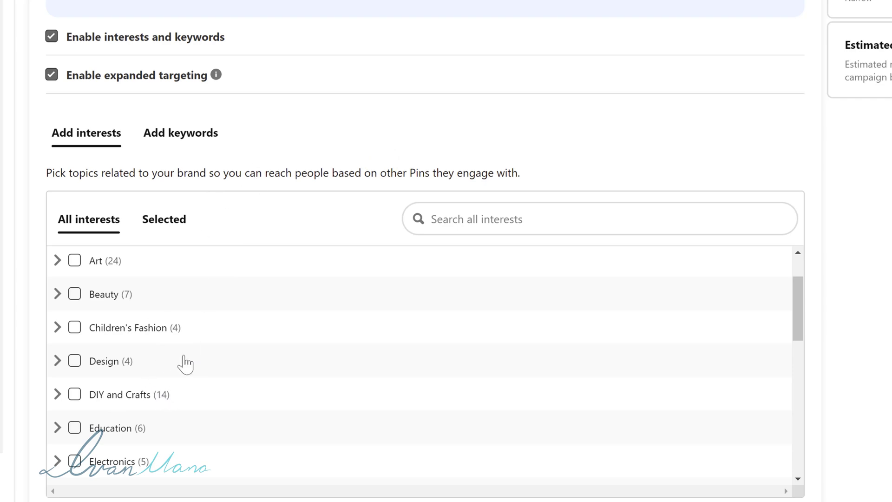
Search interests for 'diet' and 'keto diet', adding Tofu Recipes, Vegan Desserts, Vegan Breakfast Recipes, Meal Planning and Ketogenic Diet
click(487, 220)
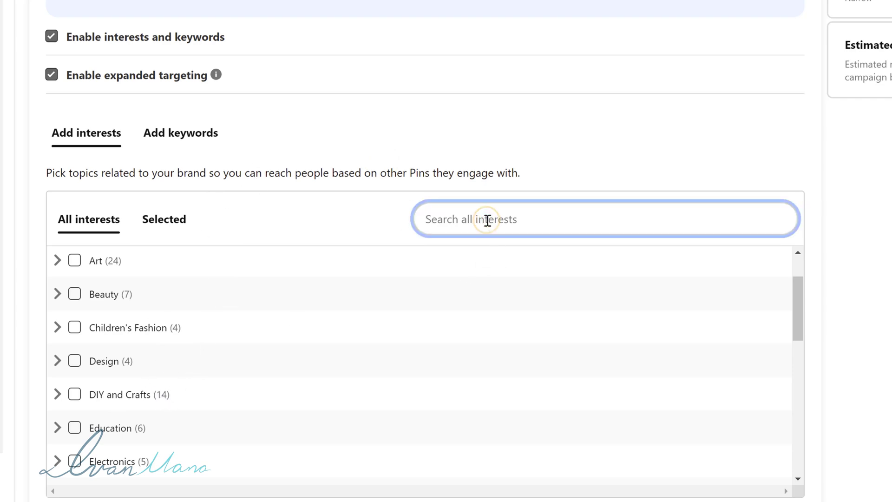
text(diet)
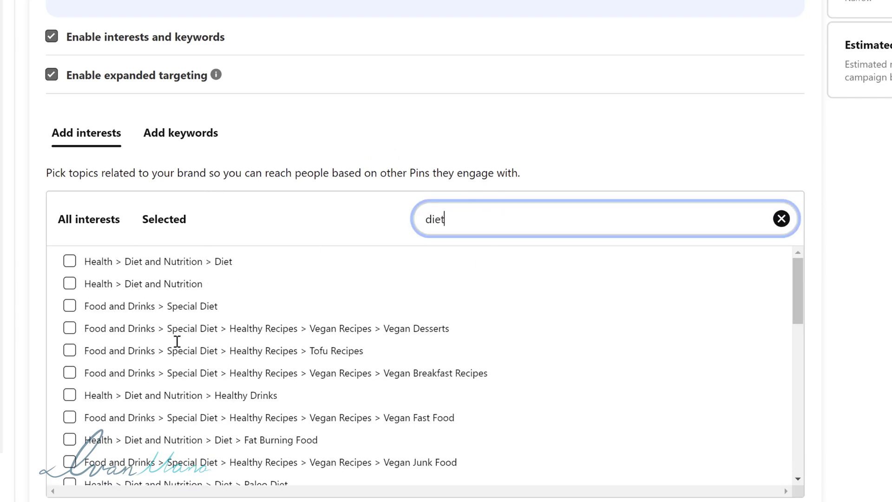
click(70, 350)
click(70, 328)
click(71, 372)
click(491, 224)
double_click(491, 224)
text(keto diet)
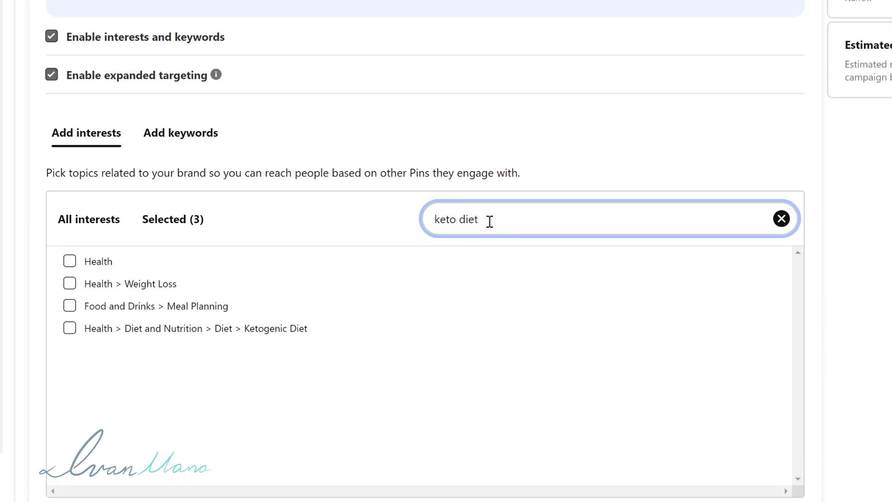
click(67, 307)
click(70, 328)
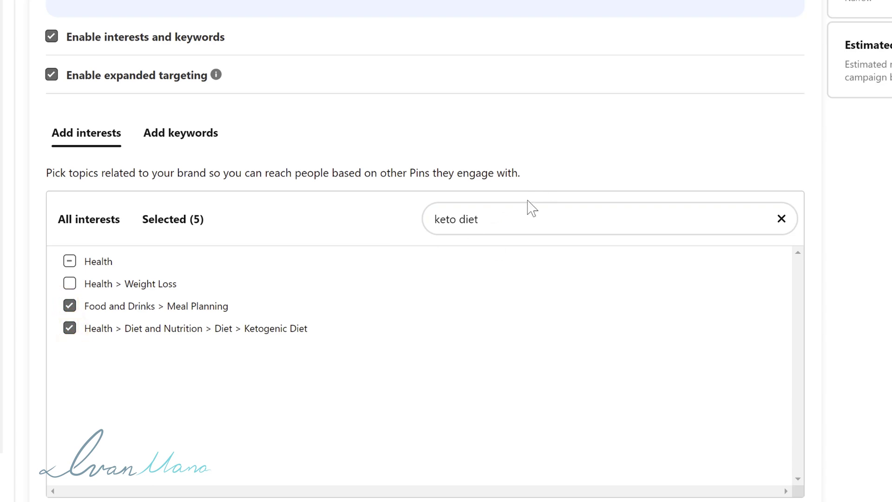
Show only the selected interests, expanding Food and Drinks, Health, Special Diet and Diet and Nutrition
click(100, 219)
scroll(486, 330, down, 5)
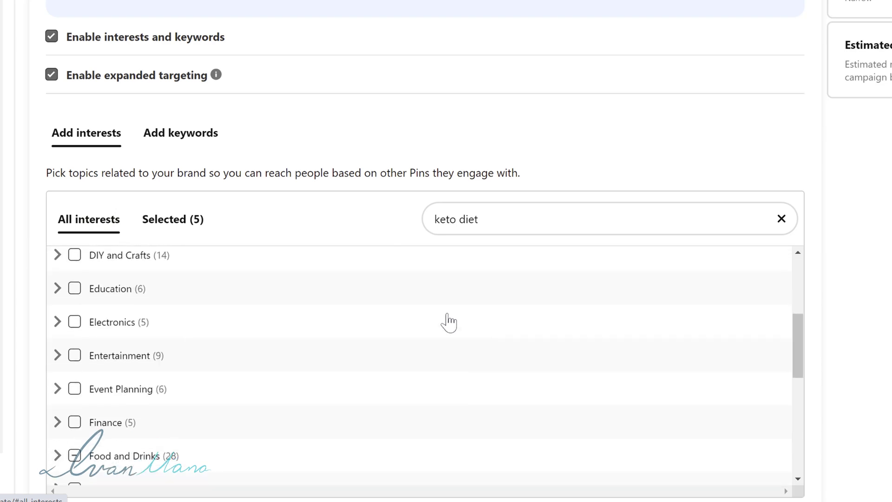
click(179, 220)
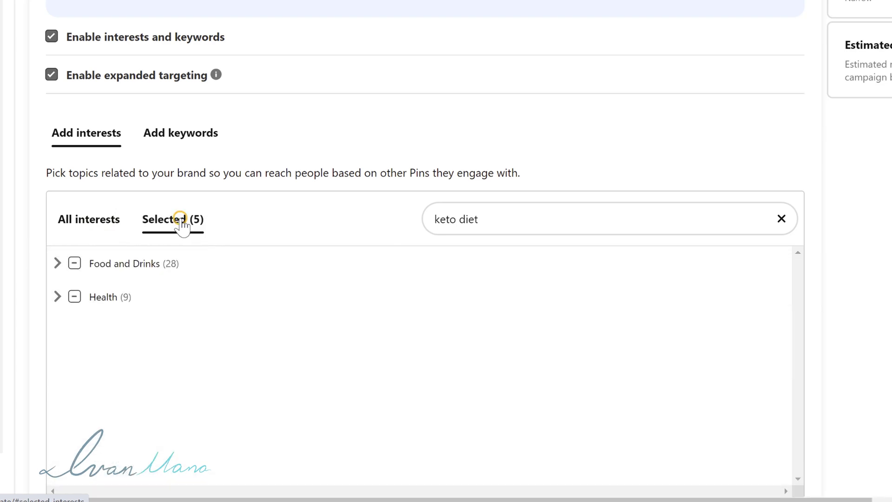
click(102, 297)
click(129, 264)
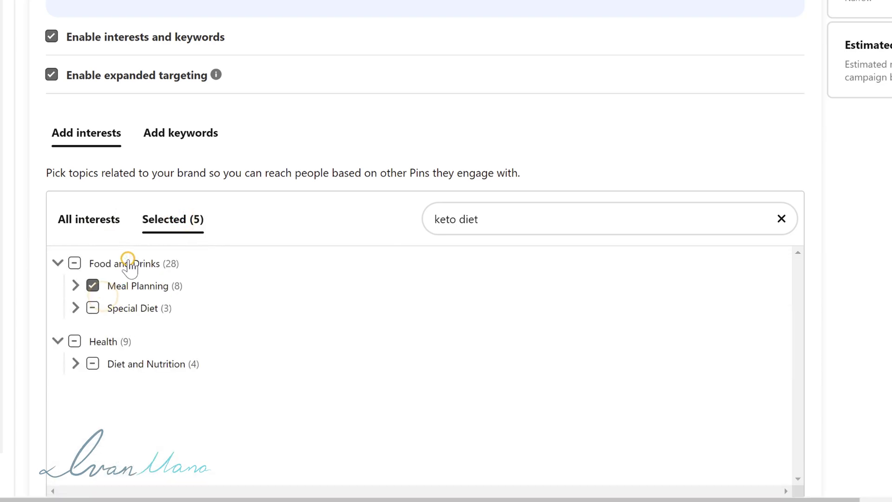
click(75, 285)
click(75, 308)
click(75, 385)
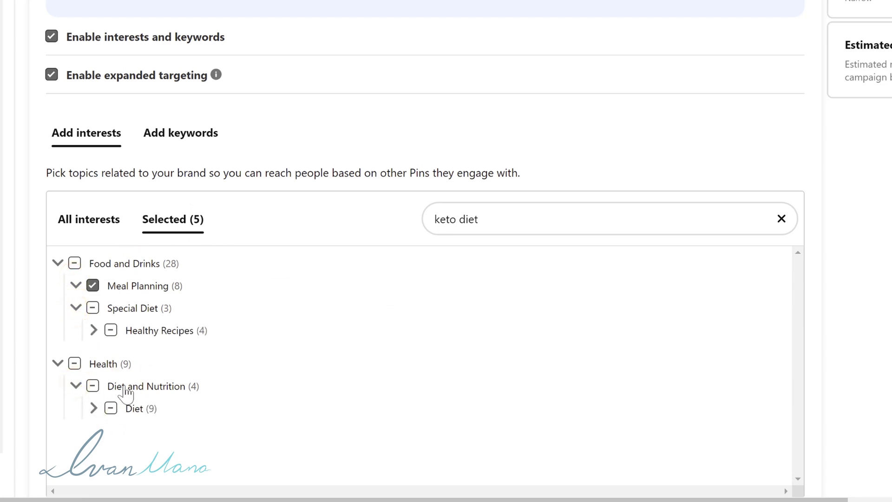
scroll(303, 290, down, 3)
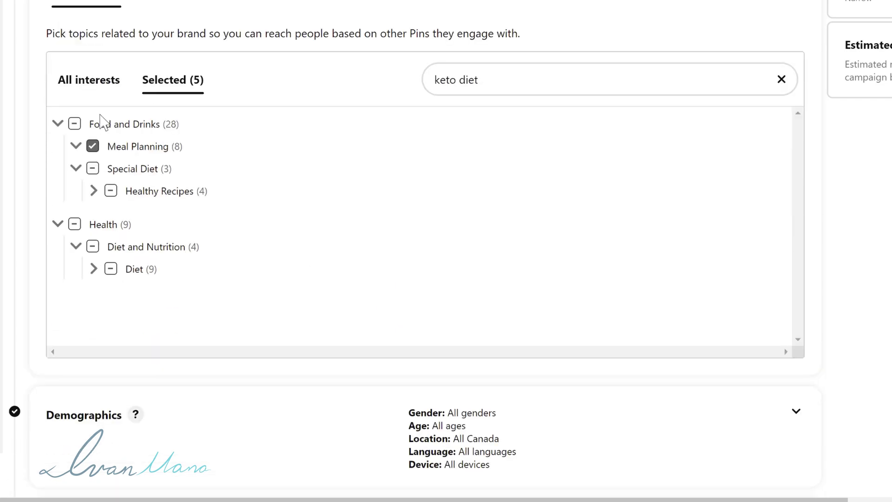
scroll(95, 122, up, 1)
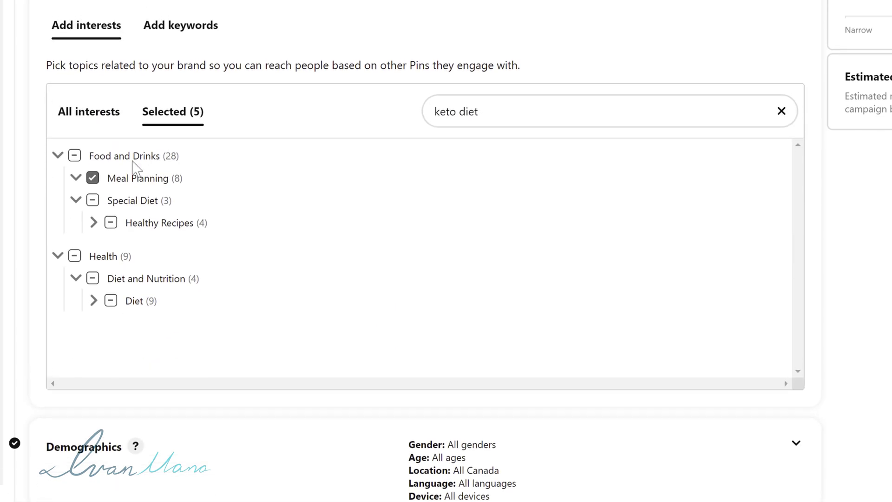
Switch from interests to the Add keywords section and focus the keyword entry area
click(185, 27)
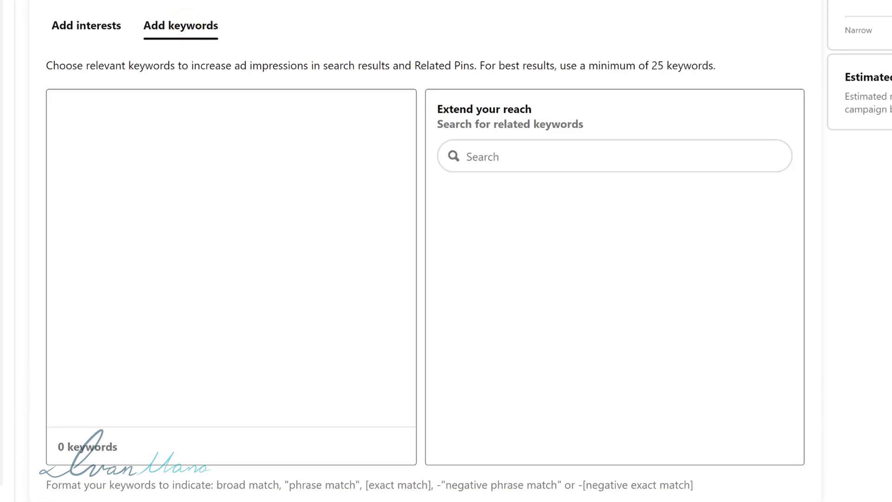
scroll(715, 15, up, 12)
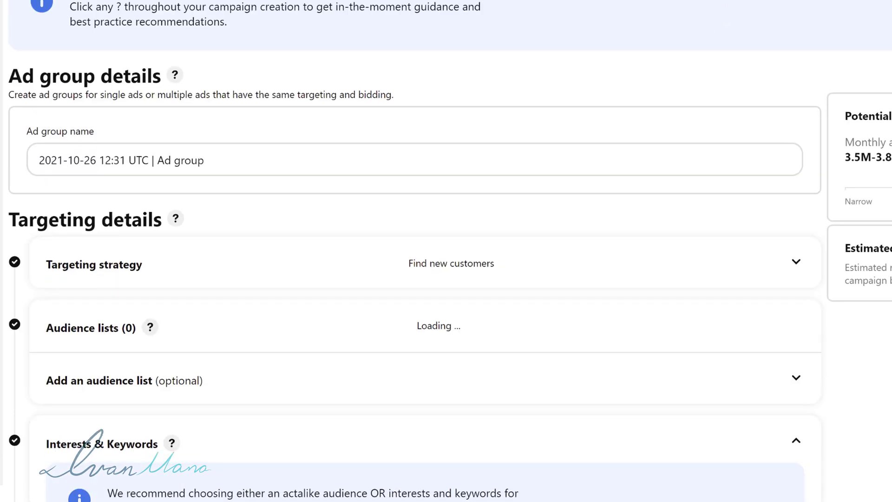
scroll(588, 135, down, 11)
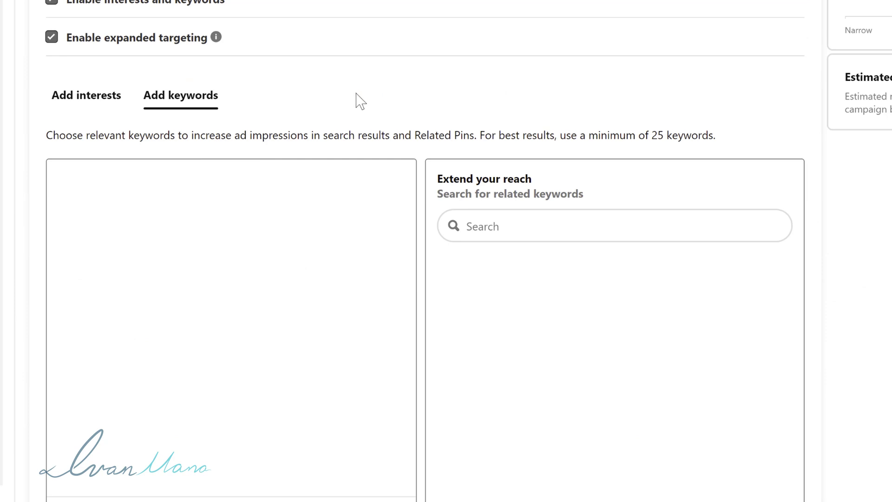
click(99, 190)
scroll(464, 181, down, 1)
Search 'keto diet recipe' and add keto recipes easy, diet recipes and keto dinner recipes
click(504, 157)
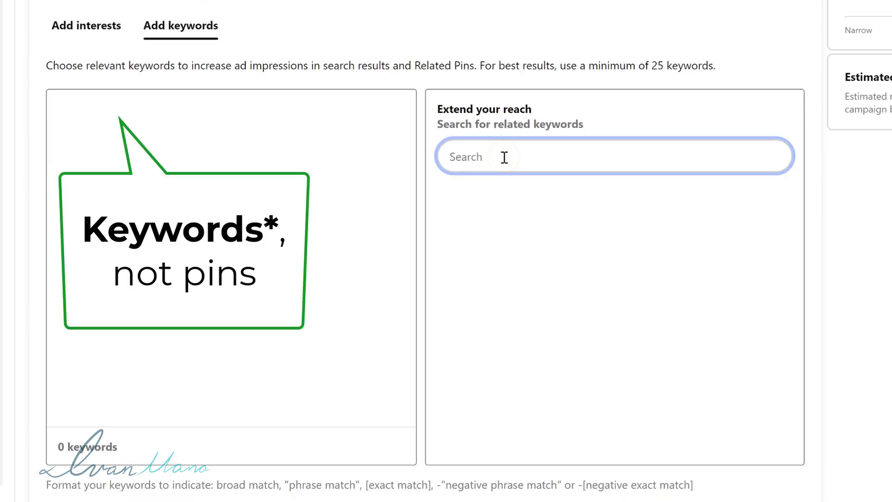
text(keto diet )
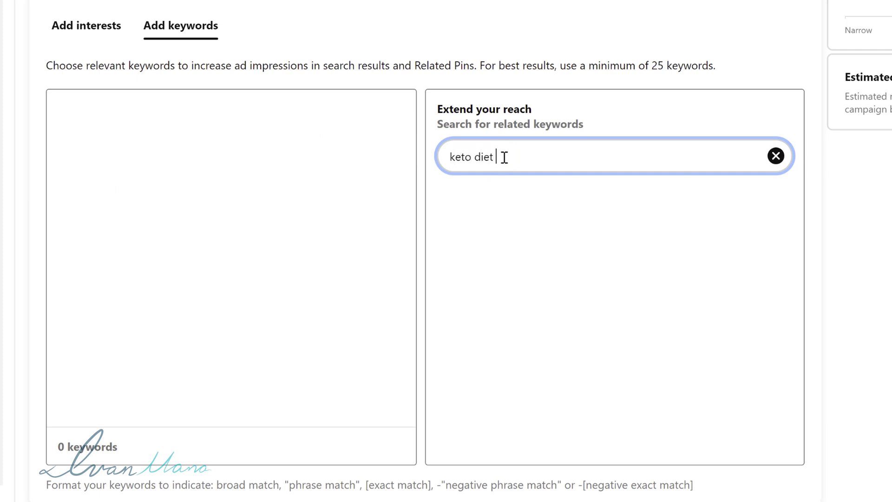
text(recipes)
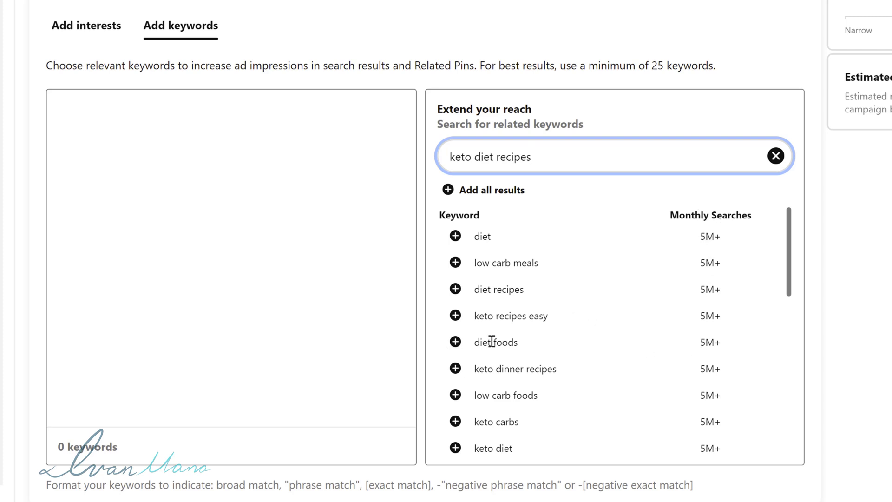
click(455, 316)
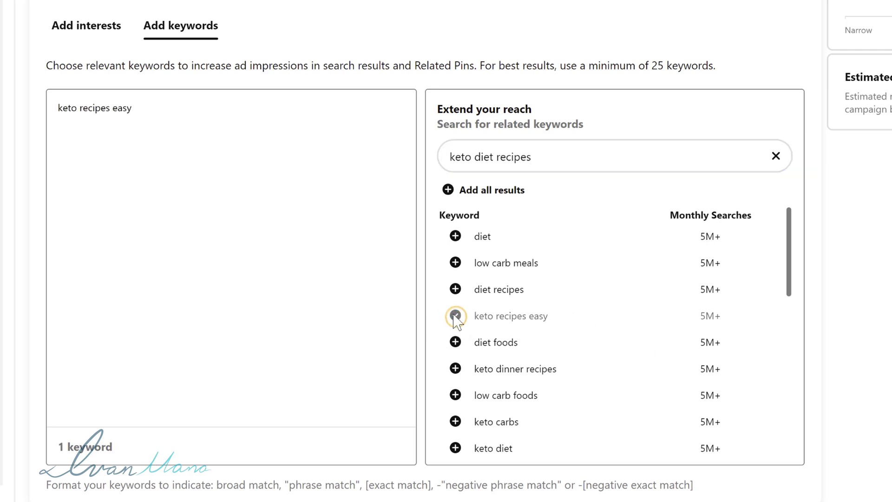
click(455, 289)
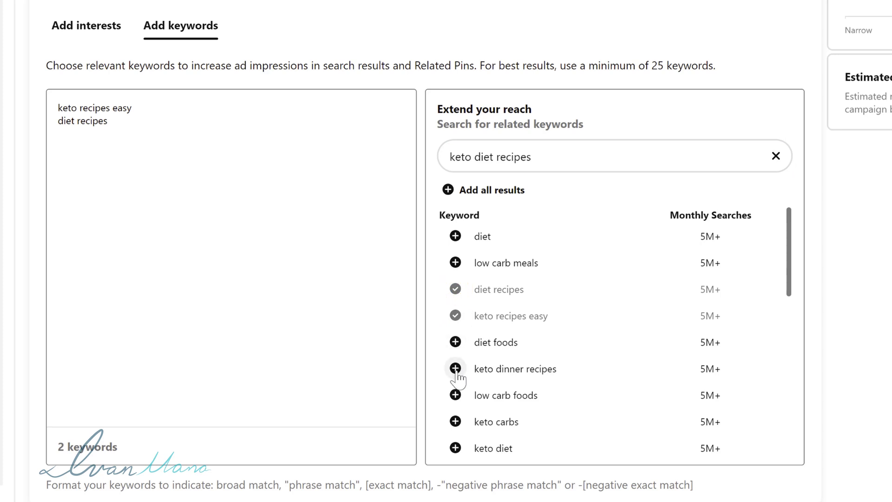
click(455, 369)
scroll(464, 366, down, 2)
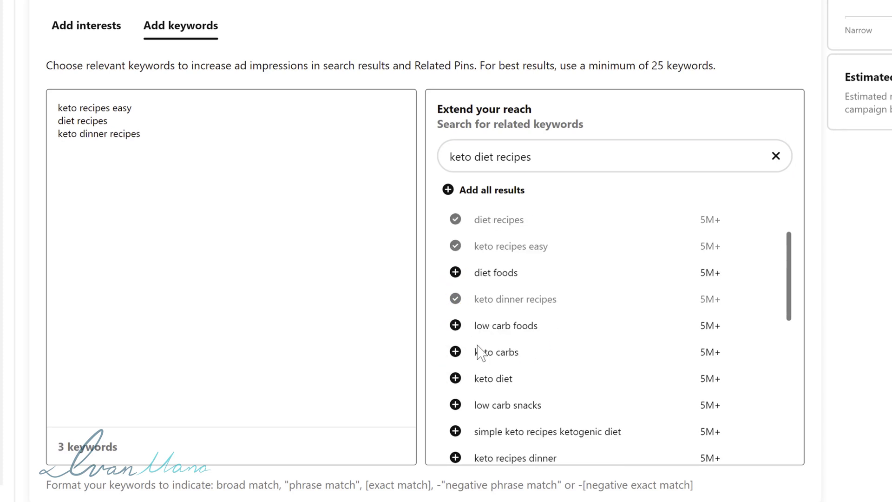
drag(170, 139, 48, 88)
click(136, 134)
Wrap 'keto recipes easy' in double quotes to make it a phrase-match keyword
drag(250, 490, 273, 490)
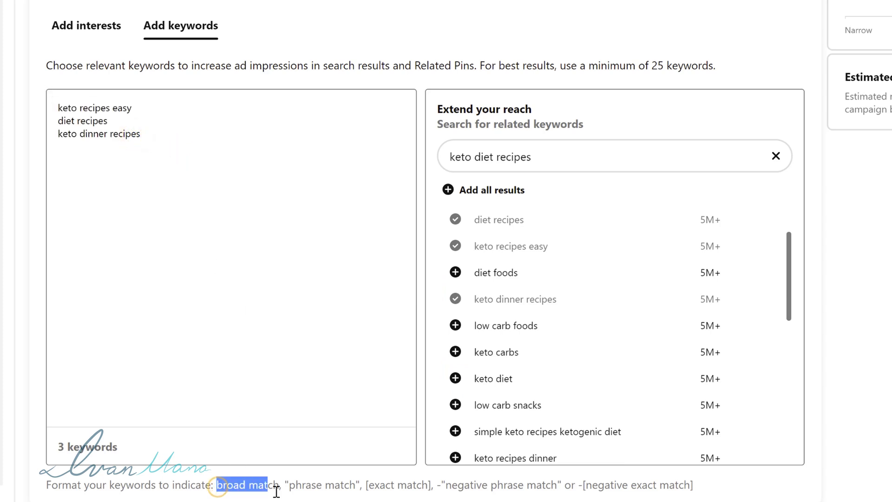
click(146, 106)
drag(150, 107, 61, 112)
click(93, 123)
drag(146, 108, 150, 128)
drag(48, 133, 153, 132)
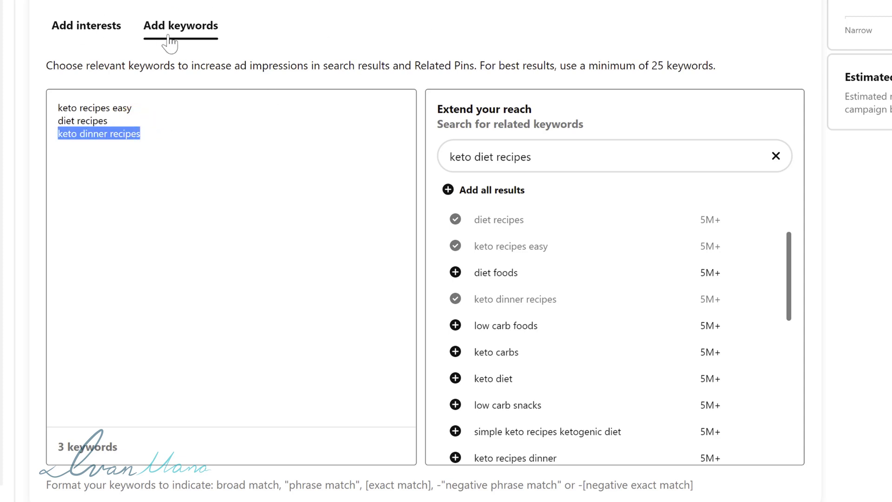
drag(291, 484, 361, 485)
click(163, 101)
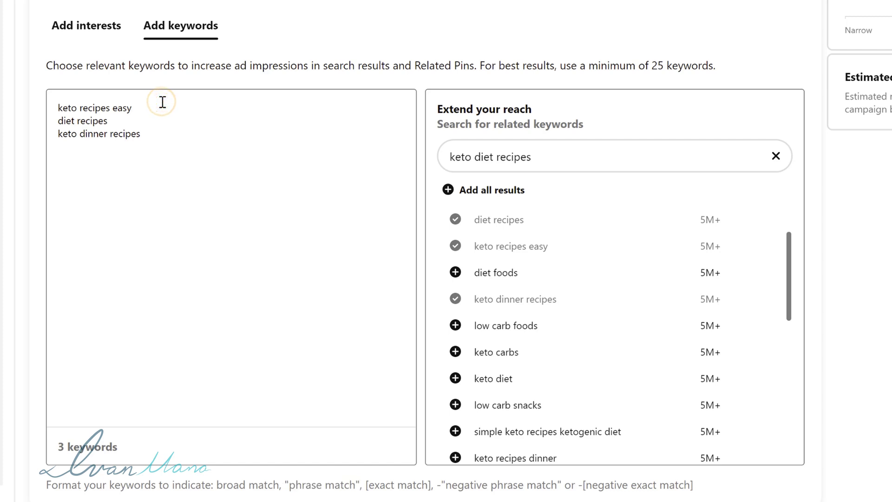
text(")
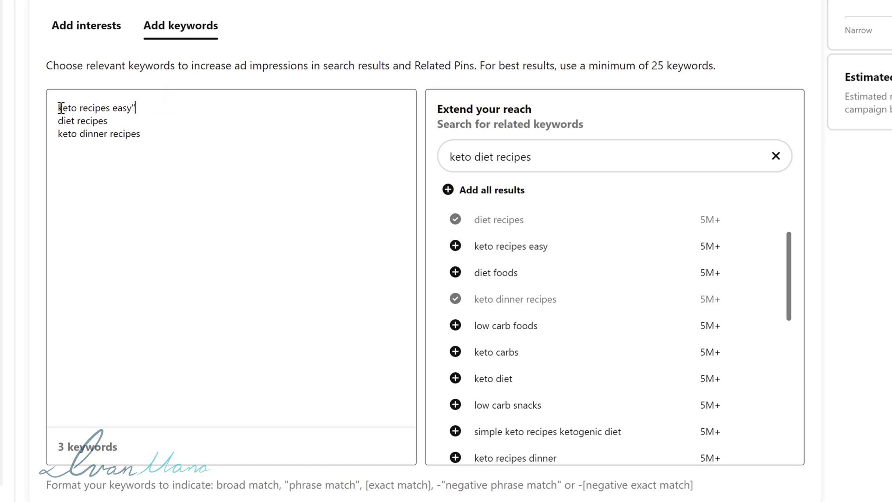
text(")
drag(135, 107, 60, 107)
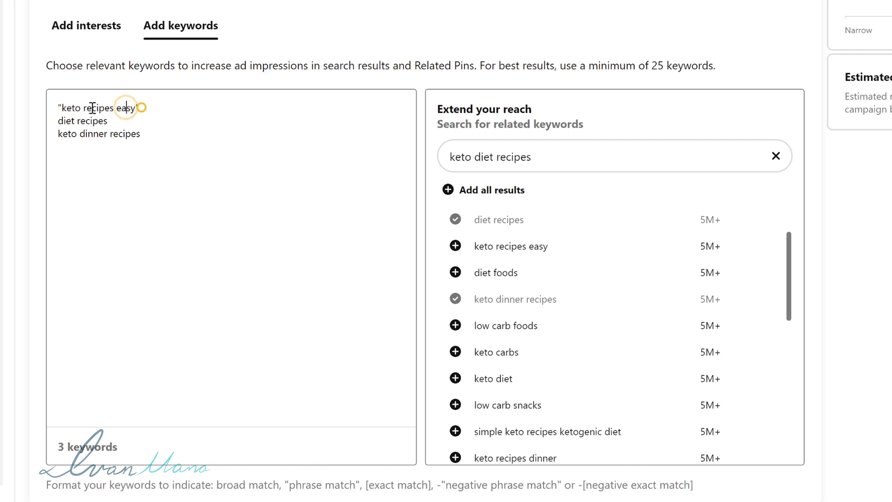
drag(140, 108, 56, 108)
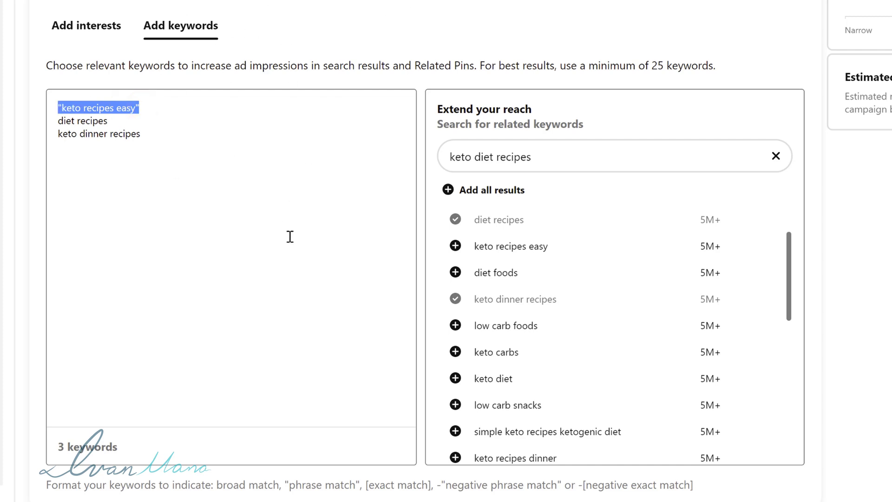
Enclose 'diet recipes' in square brackets to make it an exact-match keyword
click(123, 121)
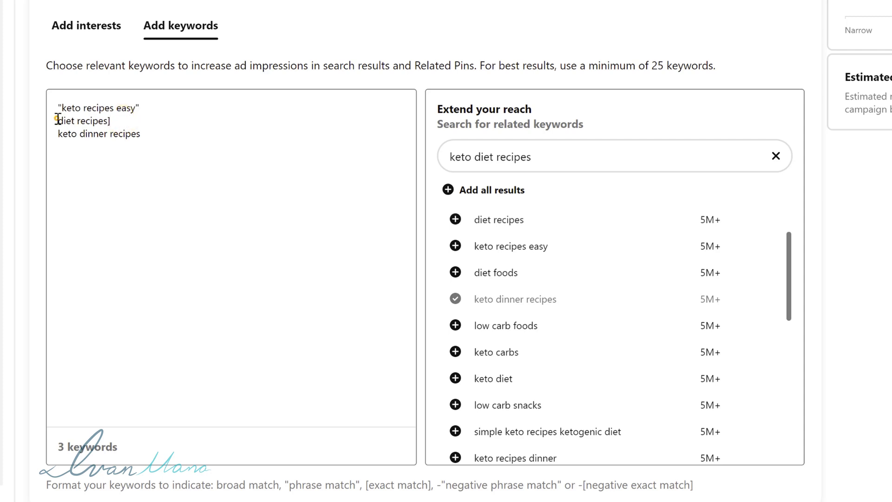
text([)
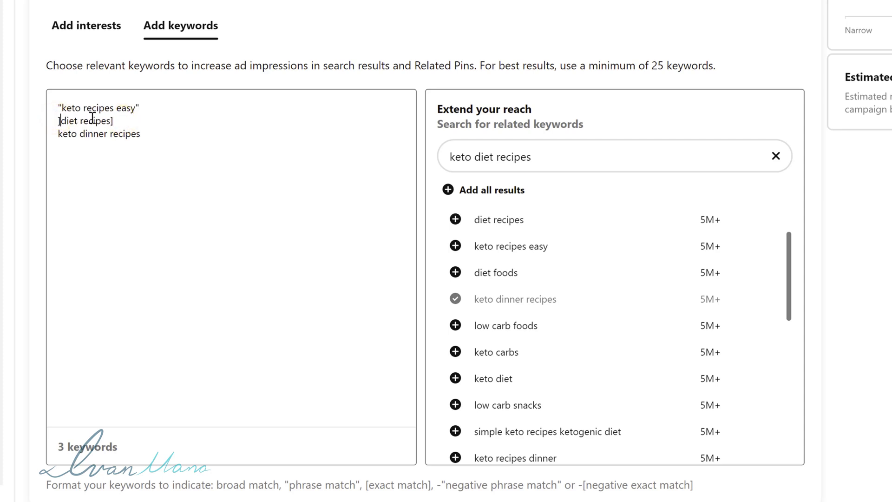
key(BackSpace)
text([)
drag(93, 123, 59, 122)
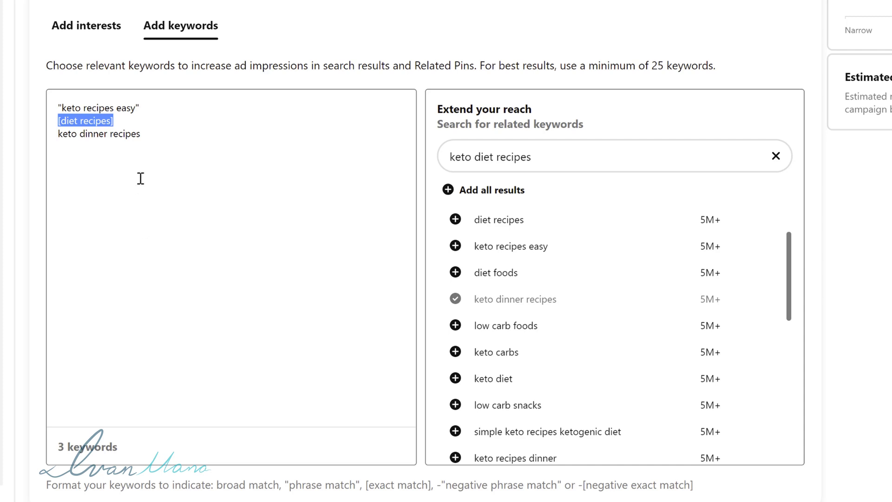
drag(280, 485, 220, 485)
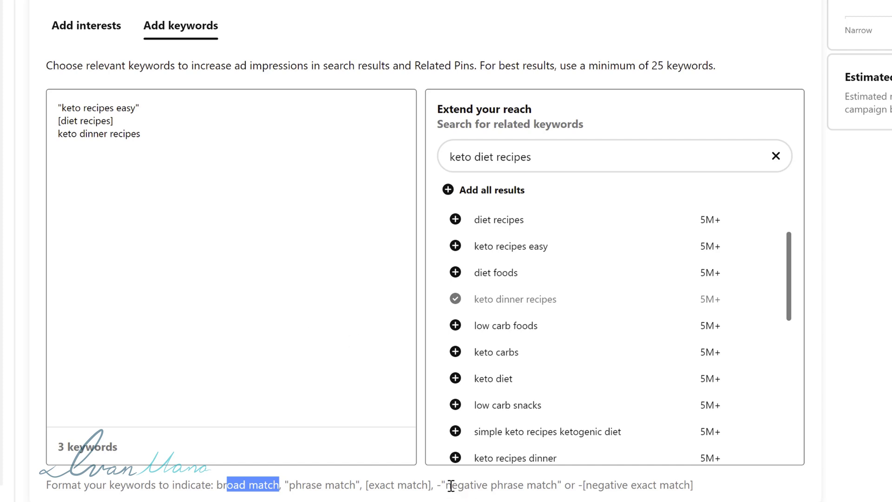
Add the negative phrase keywords -"free" and -"cheap" below the existing three keywords
drag(446, 485, 679, 488)
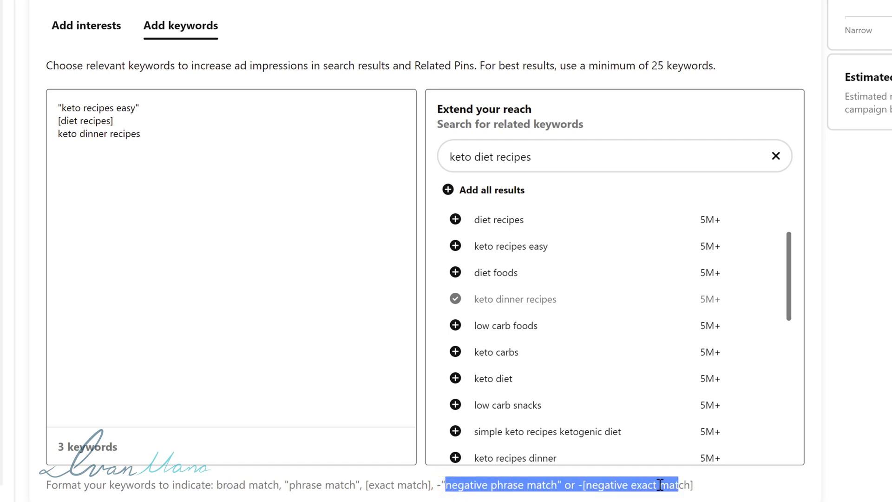
scroll(513, 414, down, 2)
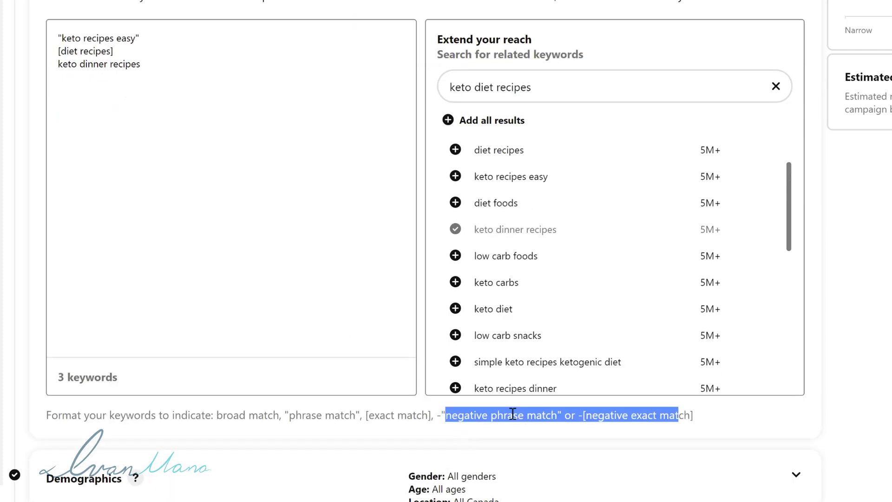
click(163, 68)
click(140, 82)
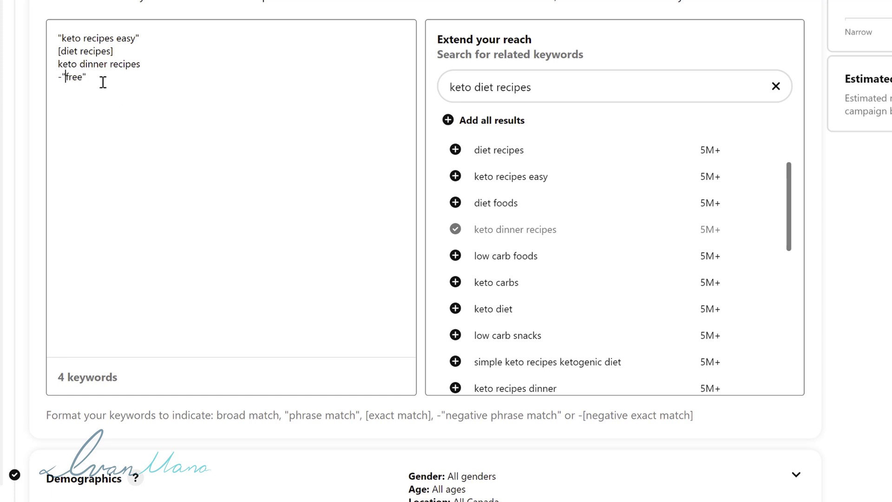
drag(92, 77, 40, 86)
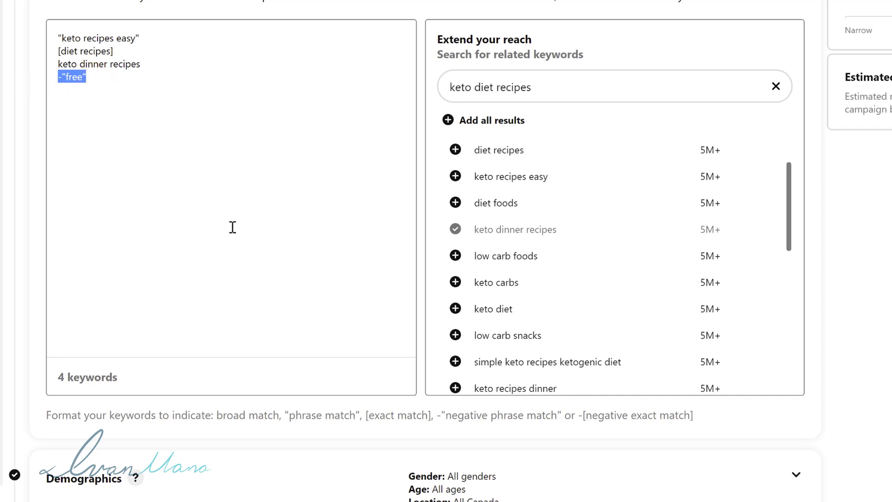
click(152, 133)
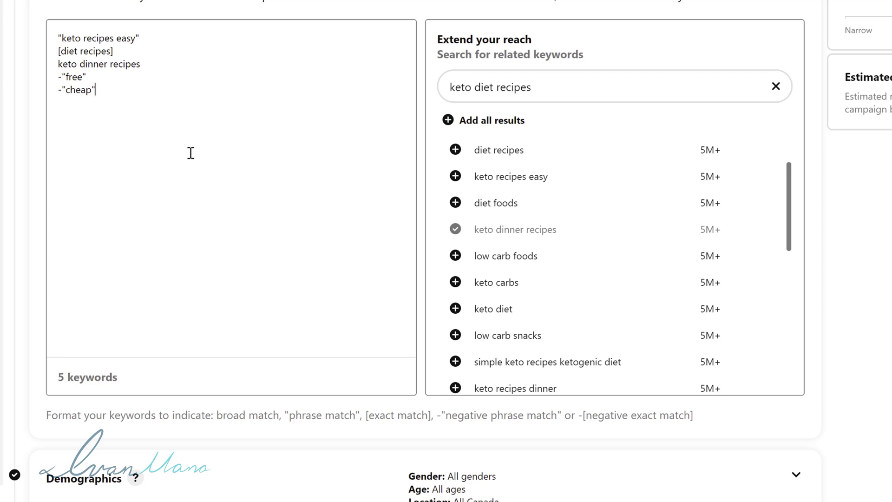
scroll(414, 38, up, 1)
scroll(280, 164, up, 1)
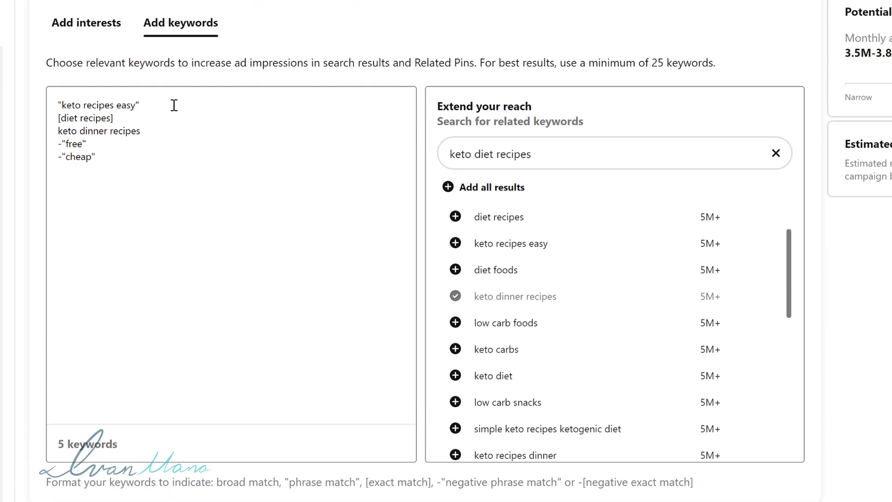
click(89, 12)
click(846, 13)
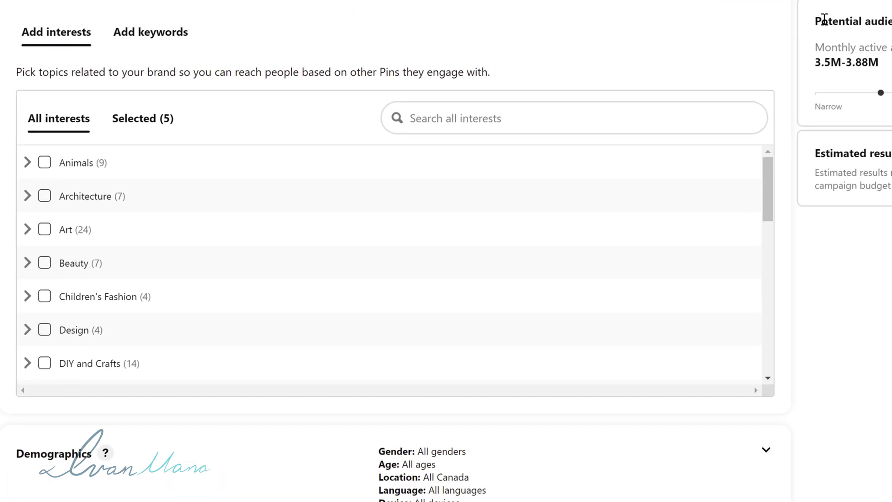
drag(692, 72, 770, 73)
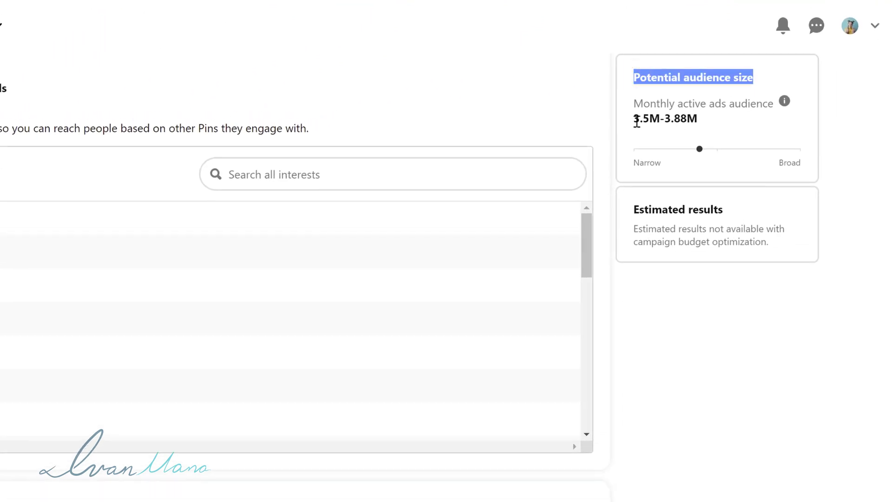
drag(636, 122, 693, 122)
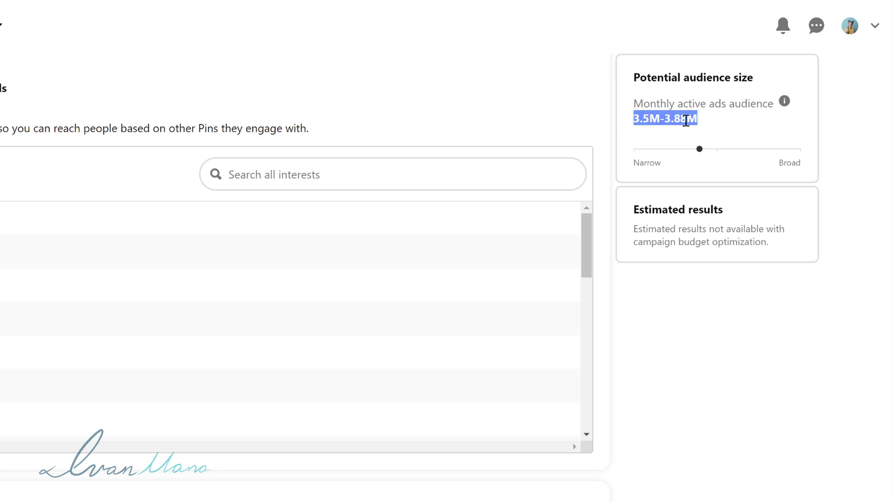
click(699, 149)
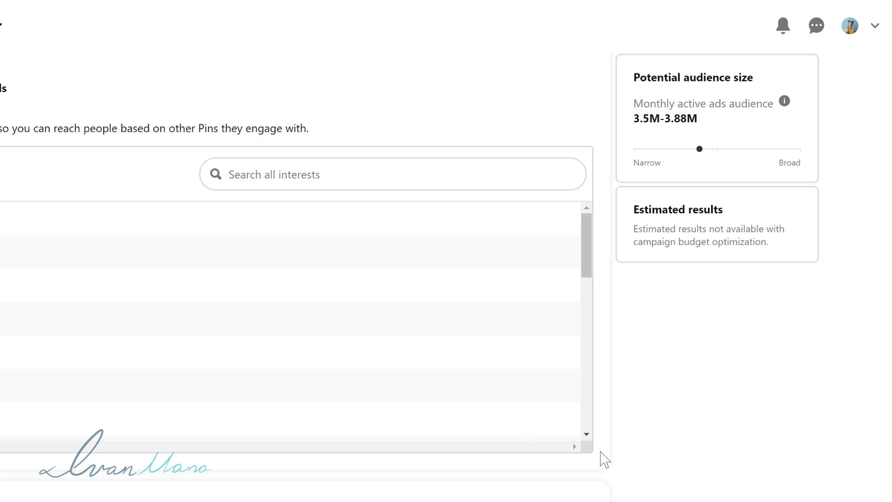
Expand Demographics and keep the ad group targeting all ages
scroll(386, 439, down, 5)
scroll(454, 323, down, 3)
click(451, 313)
scroll(335, 330, down, 3)
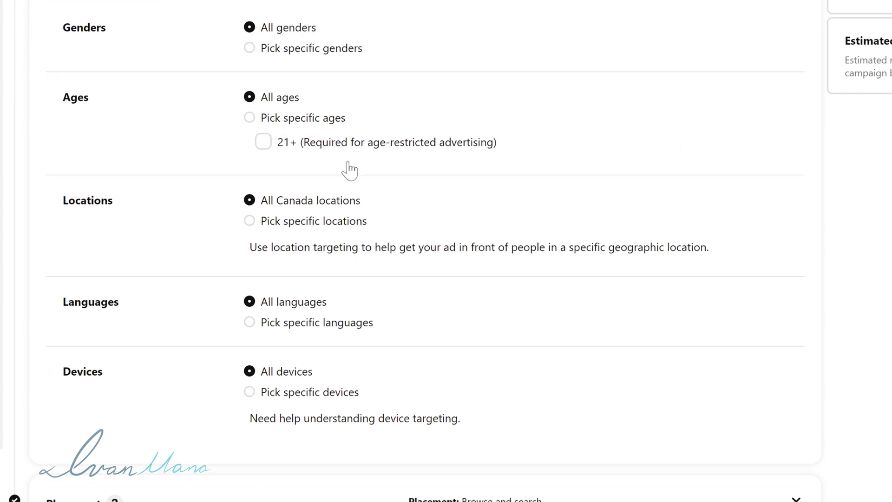
click(280, 116)
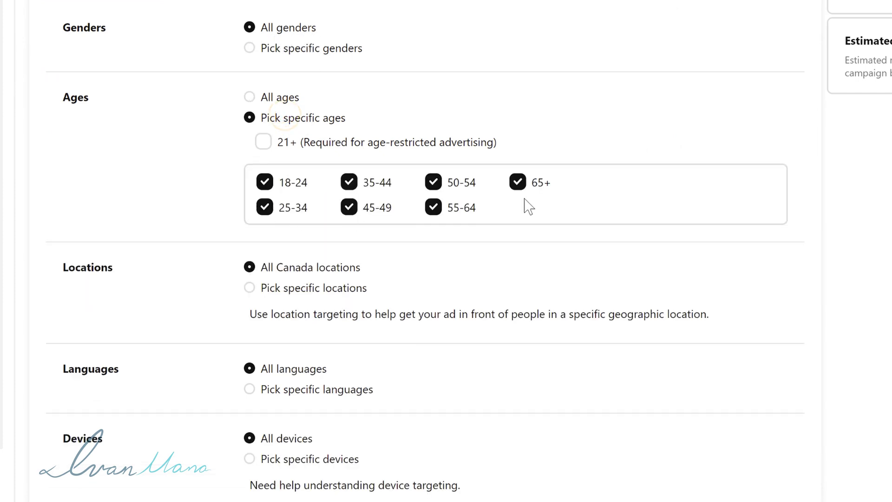
click(249, 97)
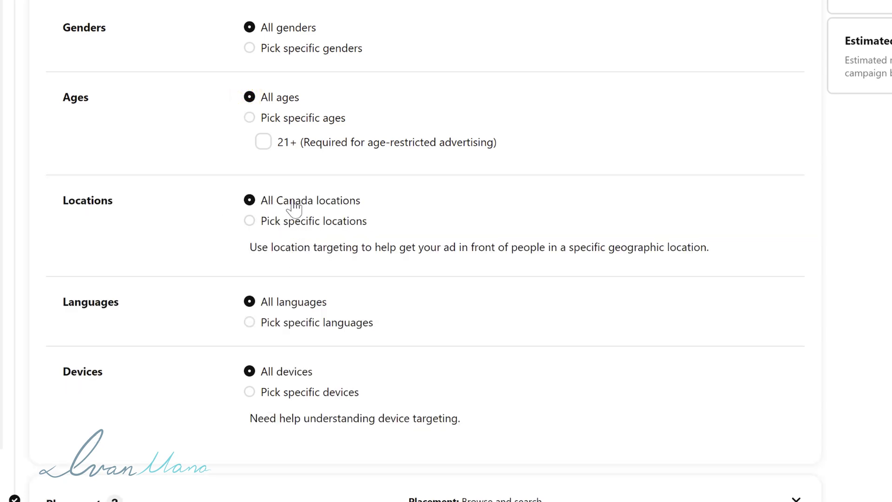
Choose Pick specific locations and select Australia and the U.S. as the countries
click(279, 220)
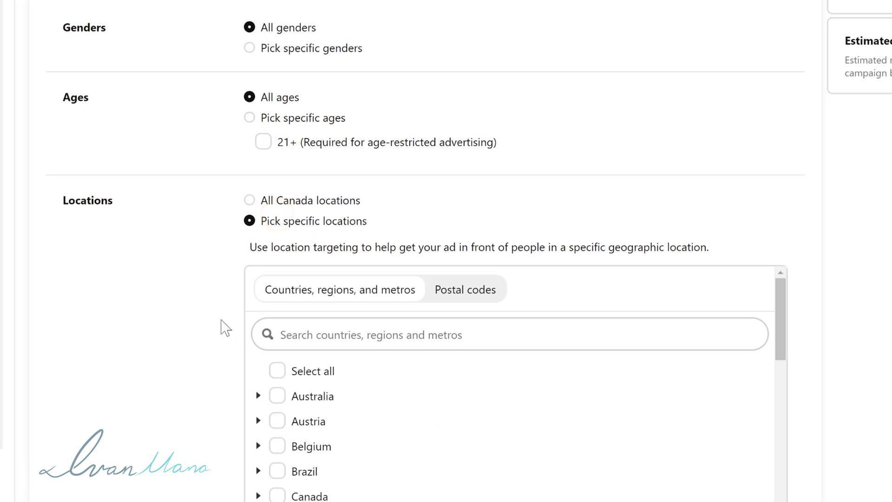
scroll(145, 345, down, 3)
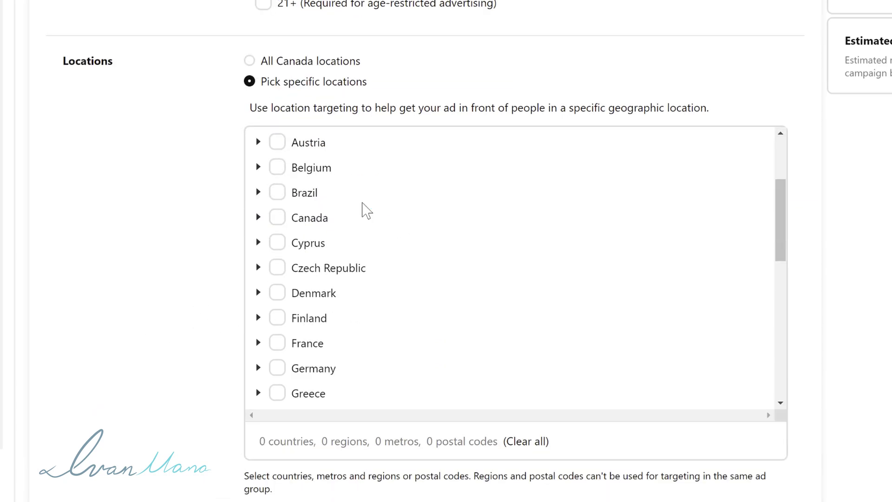
scroll(364, 210, down, 2)
scroll(364, 210, up, 3)
click(278, 187)
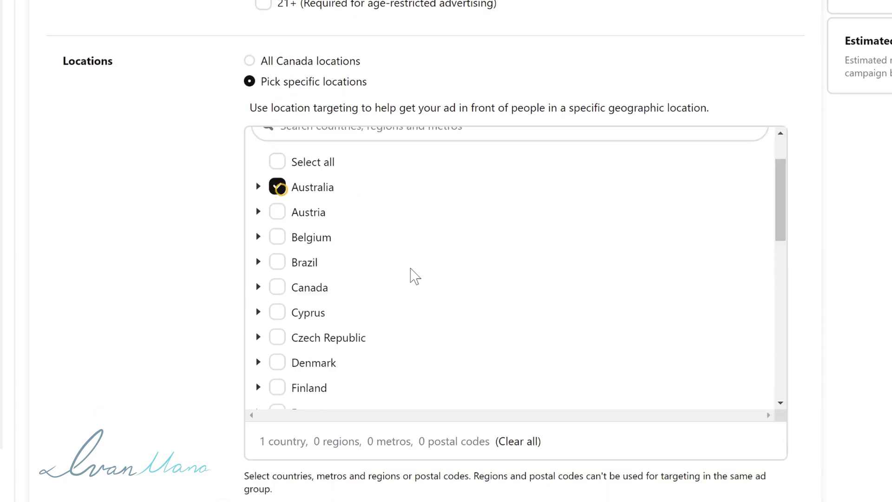
scroll(412, 277, down, 1)
scroll(409, 278, down, 10)
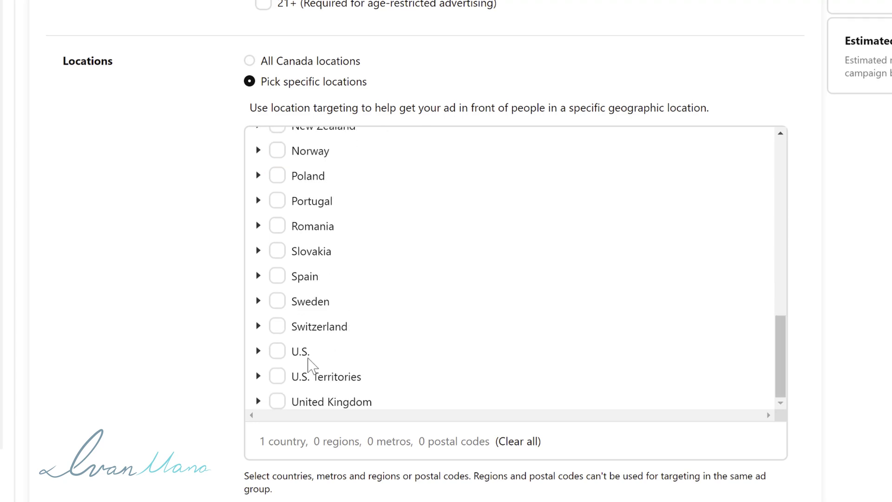
click(277, 352)
click(158, 277)
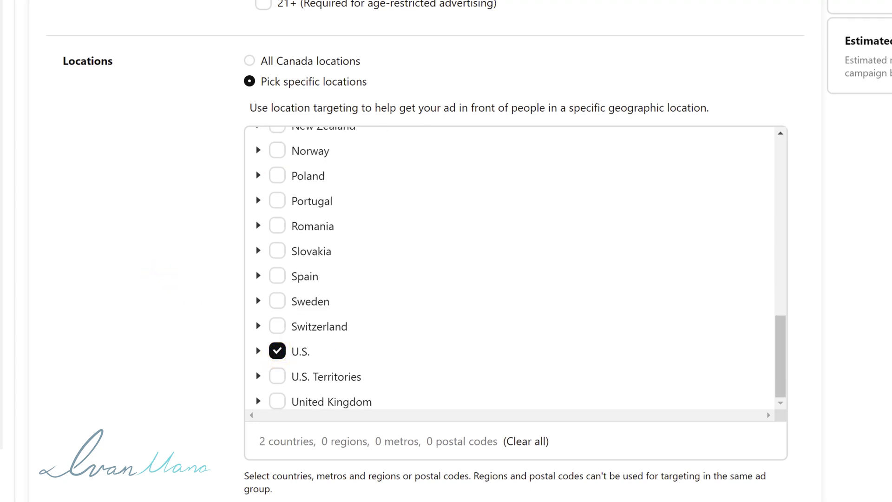
Show only the selected interests and remove Diet and Nutrition under Health
scroll(598, 339, up, 10)
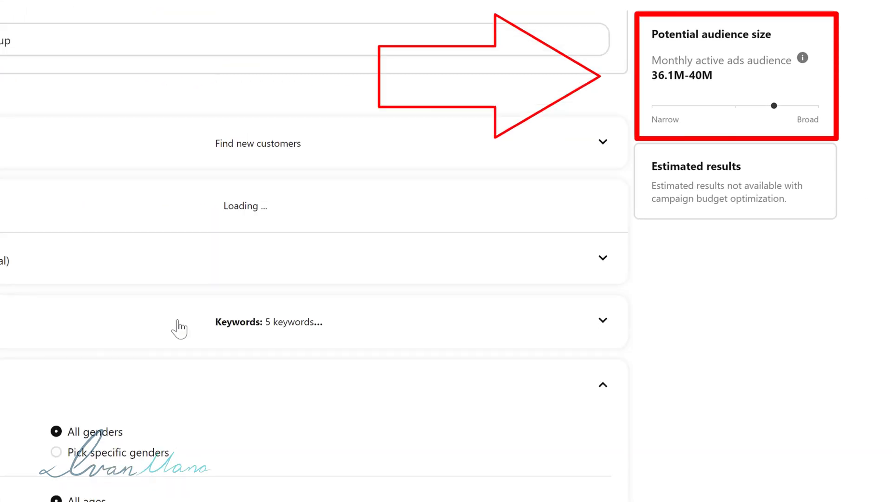
click(274, 321)
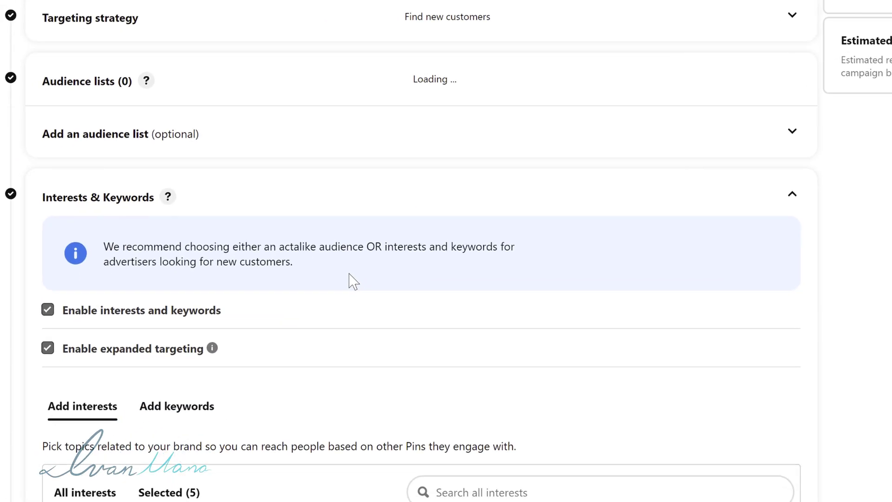
scroll(229, 367, down, 5)
scroll(139, 277, down, 2)
scroll(269, 201, down, 2)
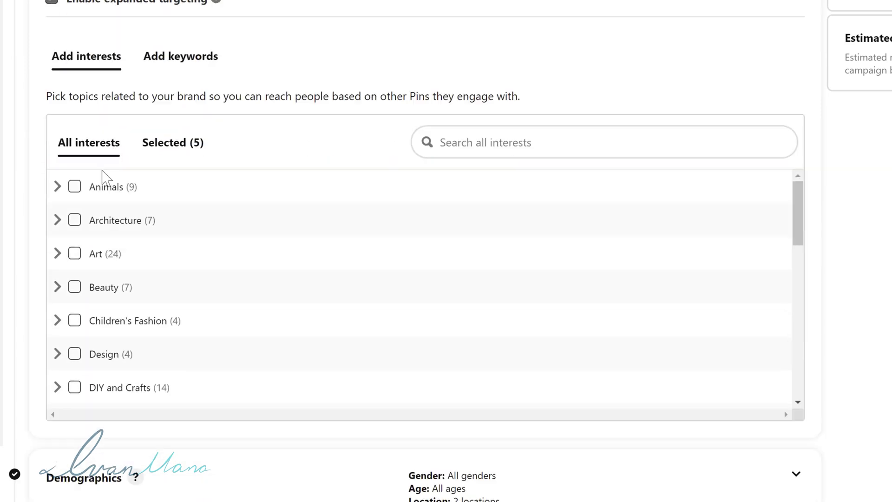
click(162, 144)
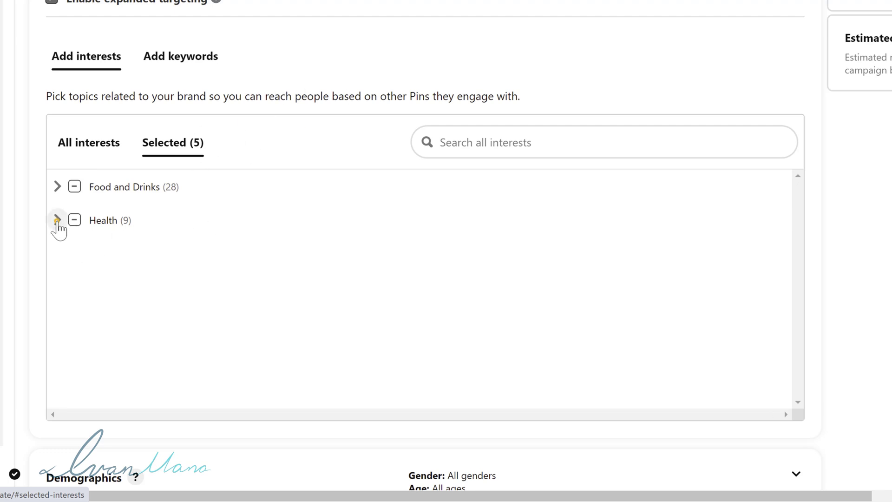
click(57, 220)
click(93, 242)
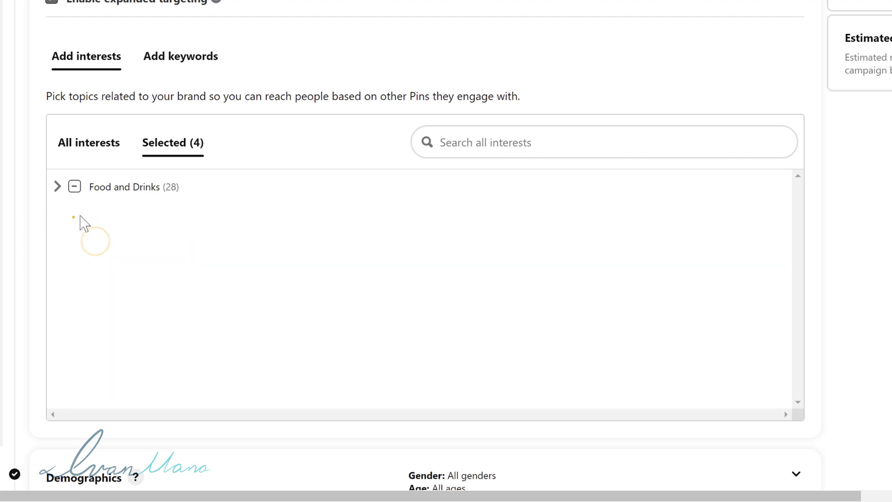
Remove Meal Planning, Special Diet and Healthy Recipes from the Food and Drinks interests
click(58, 186)
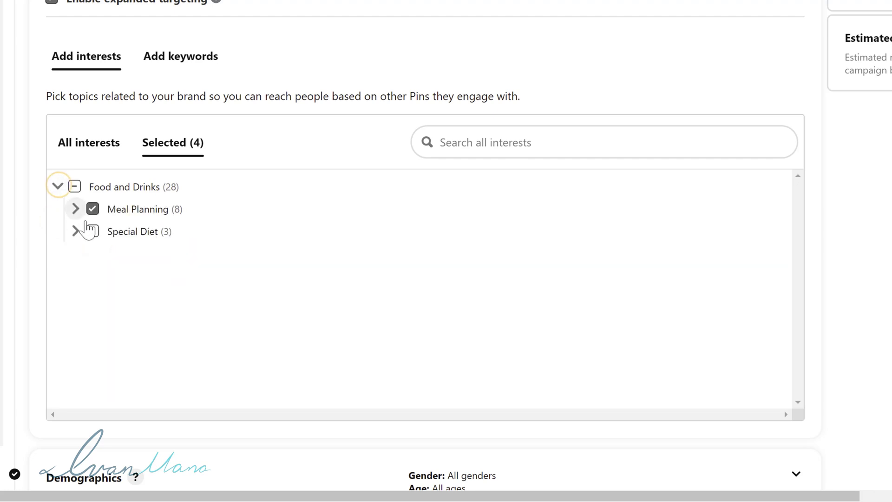
click(75, 227)
click(75, 208)
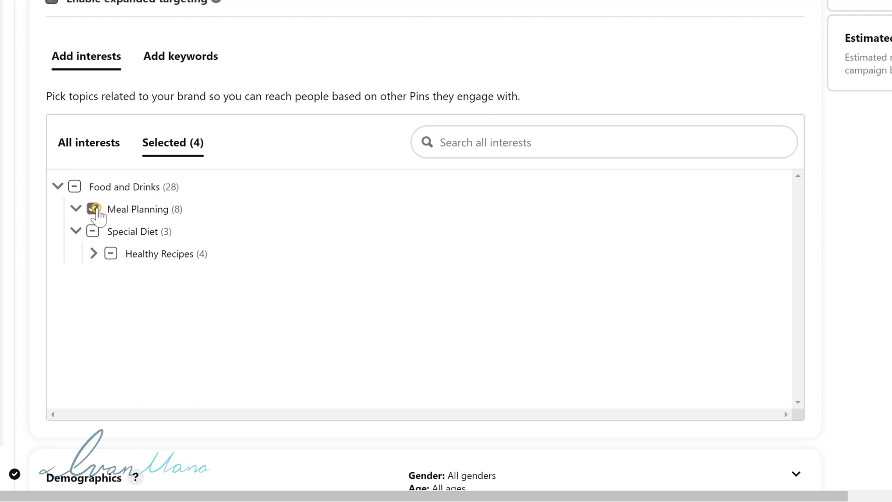
click(92, 210)
click(93, 208)
click(111, 231)
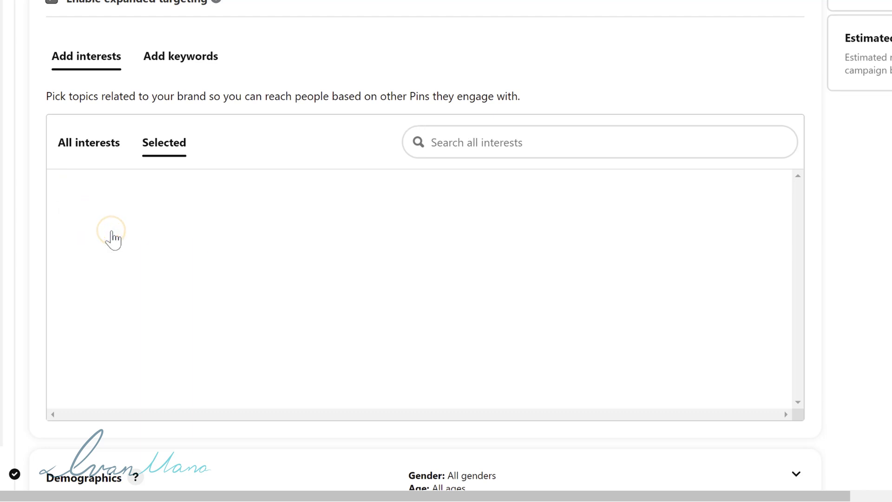
click(94, 142)
Search 'diet recipes', add Healthy Food as an interest, and copy its interest path
click(510, 144)
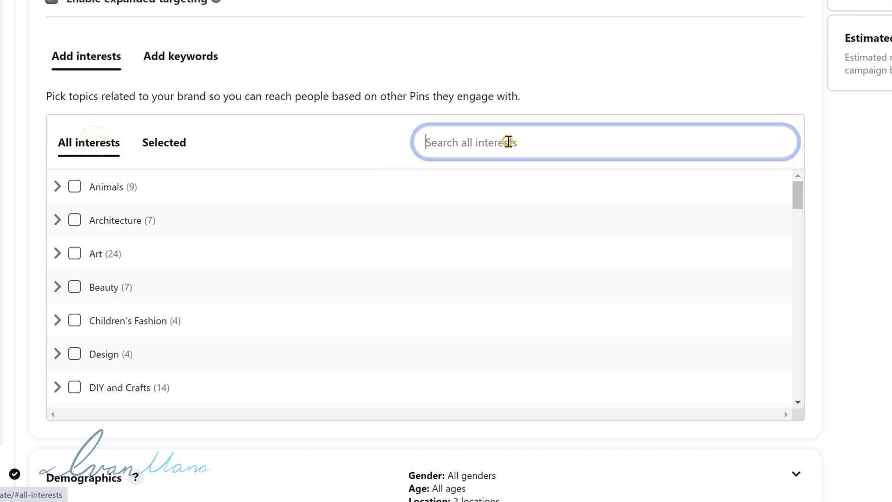
text(recipes)
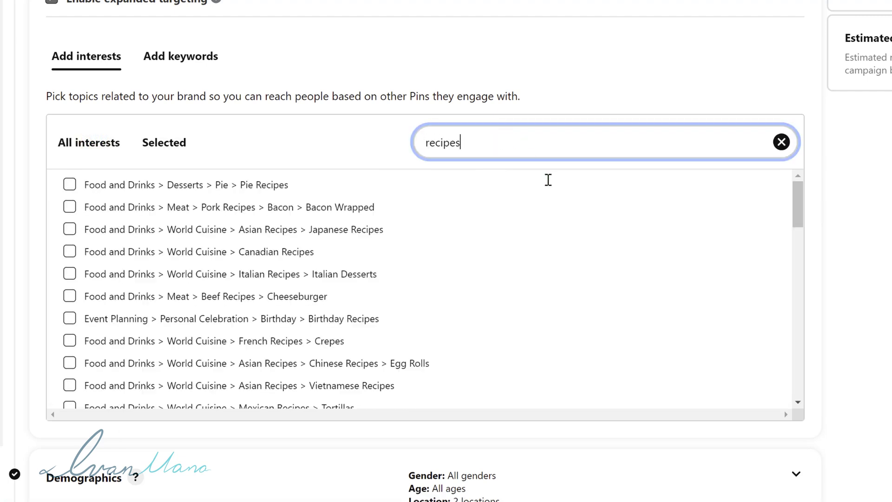
key(ctrl+a)
text(diet recipes)
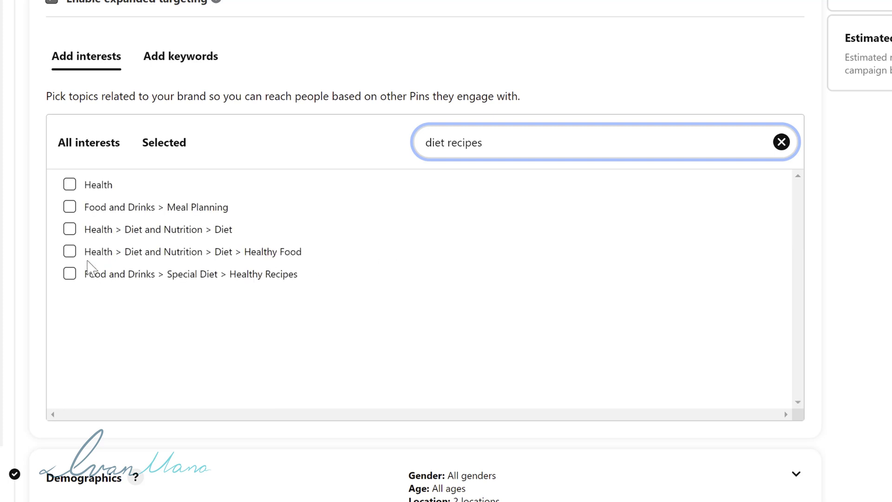
click(69, 251)
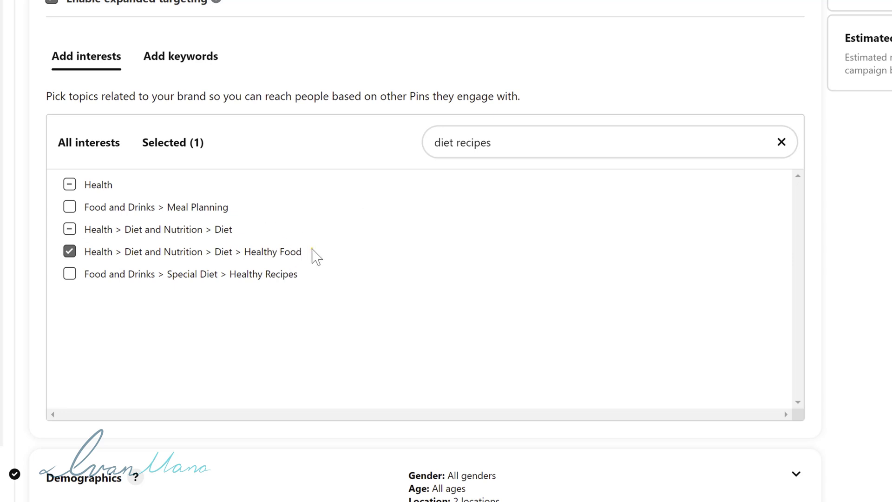
mouse_move(310, 252)
mouse_down()
mouse_move(253, 275)
mouse_move(147, 274)
mouse_move(89, 254)
mouse_up()
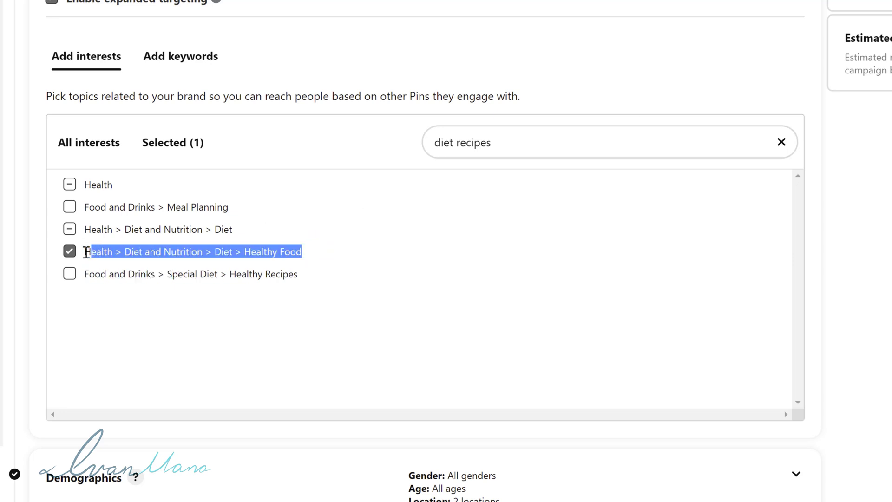
right_click(93, 249)
click(129, 260)
Rename the ad group to the copied path 'Health > Diet and Nutrition > Diet > Healthy Food'
scroll(325, 149, up, 9)
scroll(313, 171, up, 2)
triple_click(189, 75)
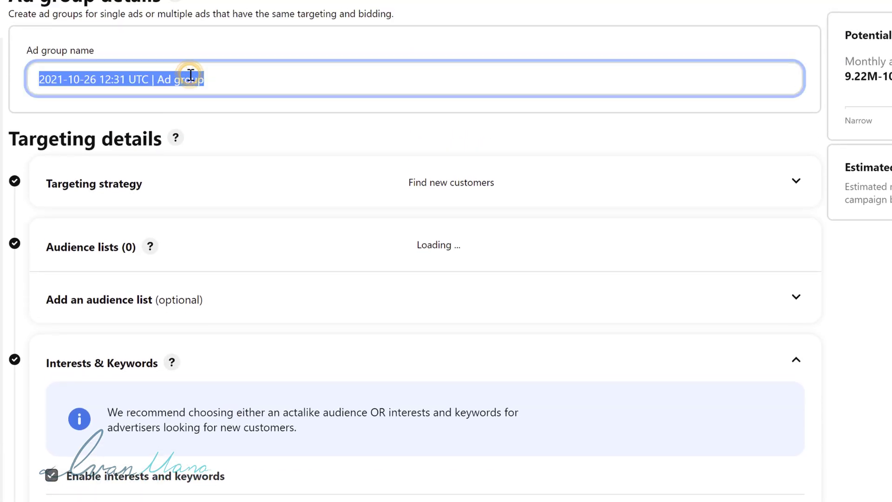
right_click(190, 76)
click(225, 142)
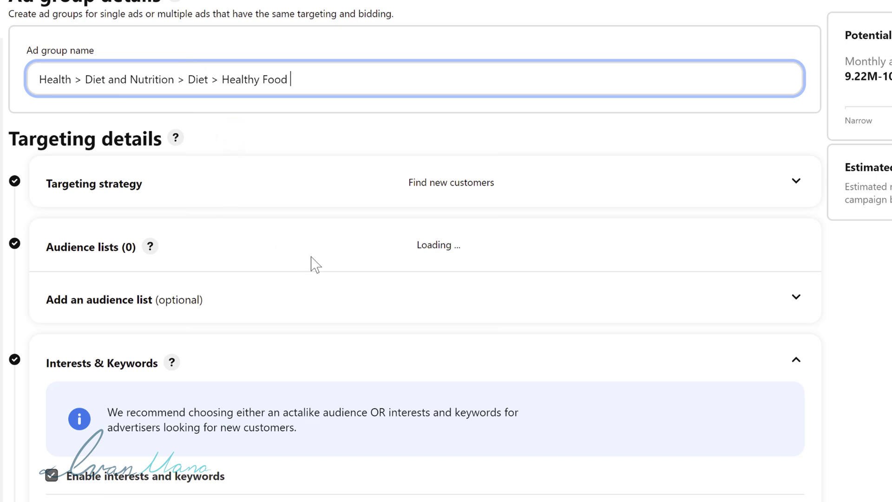
Check the ad group's keywords and extend its name to end with '// keto recipes KW'
scroll(235, 361, down, 5)
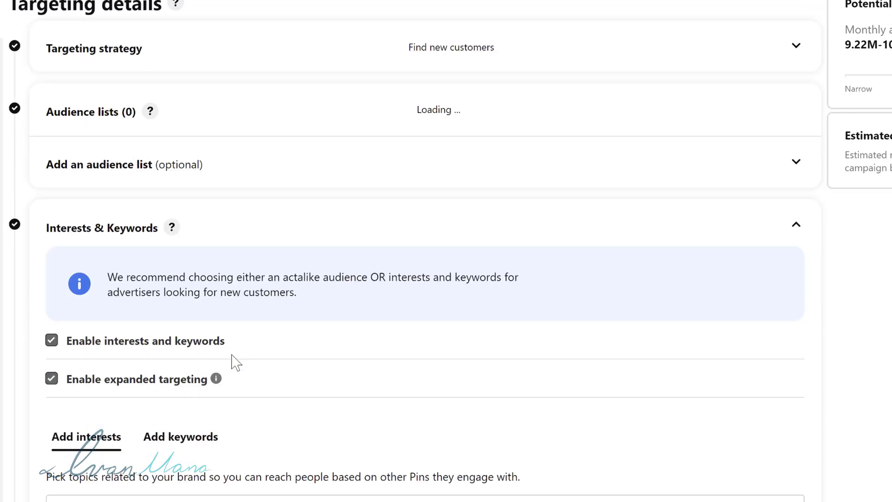
click(178, 363)
scroll(79, 424, down, 2)
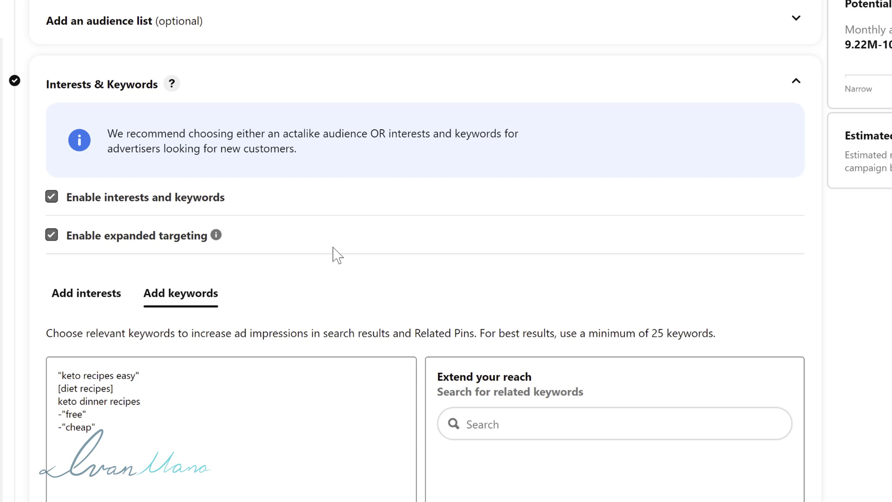
scroll(333, 256, up, 6)
click(380, 78)
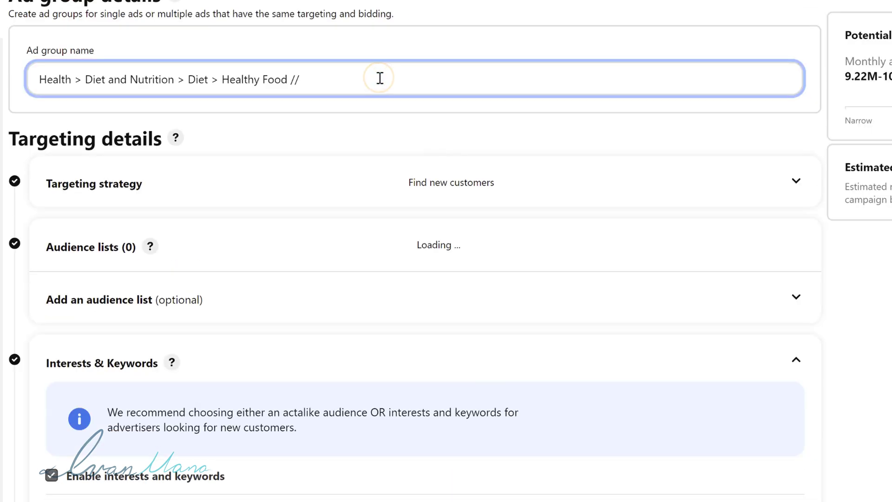
text(keto recipes KW)
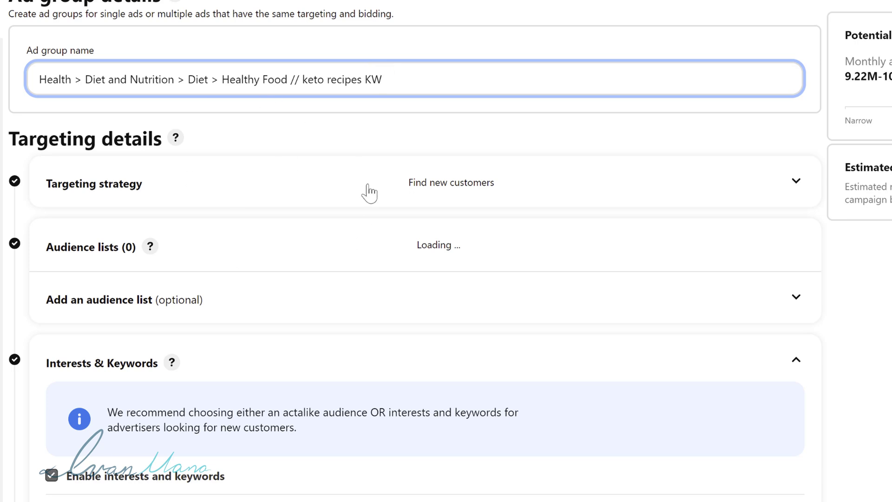
scroll(152, 164, up, 1)
drag(422, 147, 107, 151)
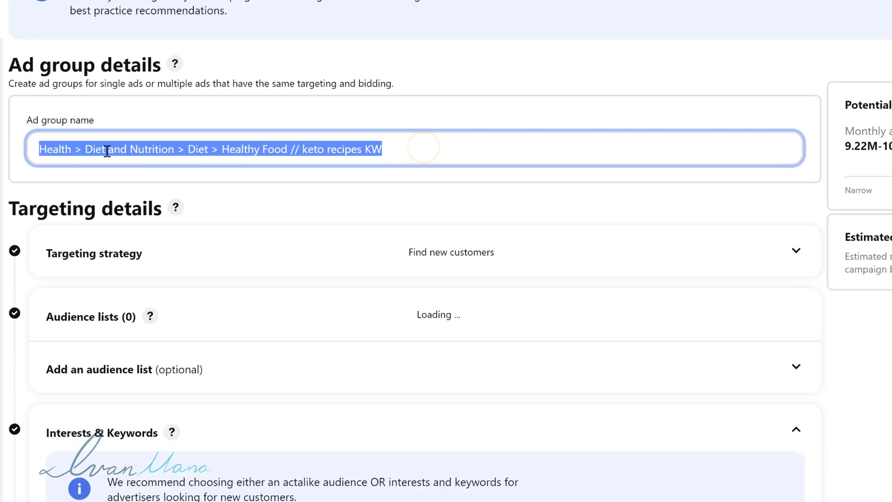
click(289, 191)
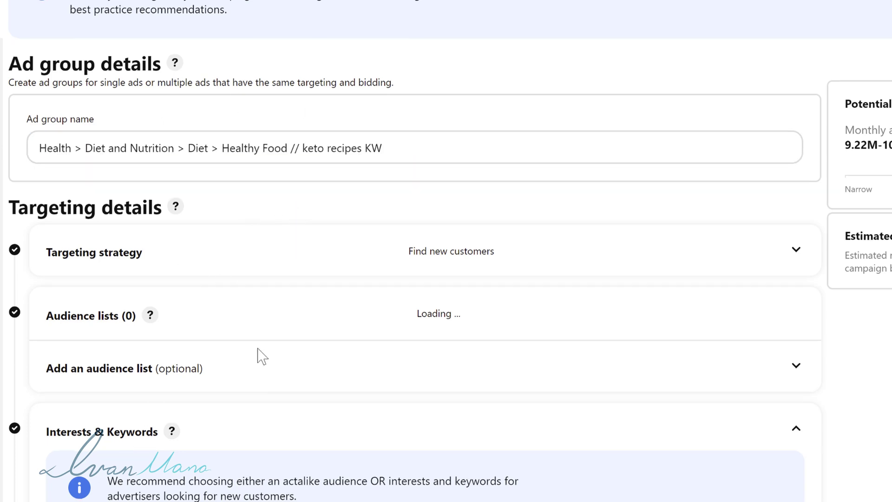
scroll(258, 379, down, 4)
scroll(262, 437, up, 3)
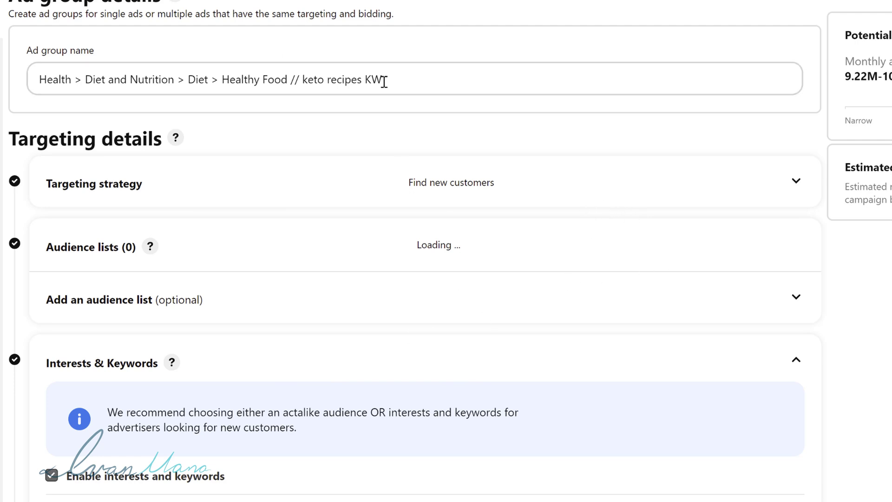
scroll(380, 116, down, 5)
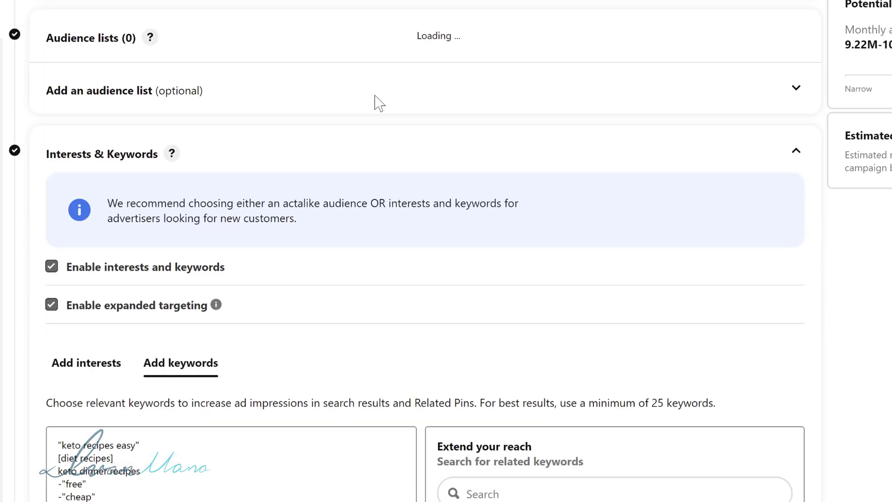
scroll(394, 275, up, 5)
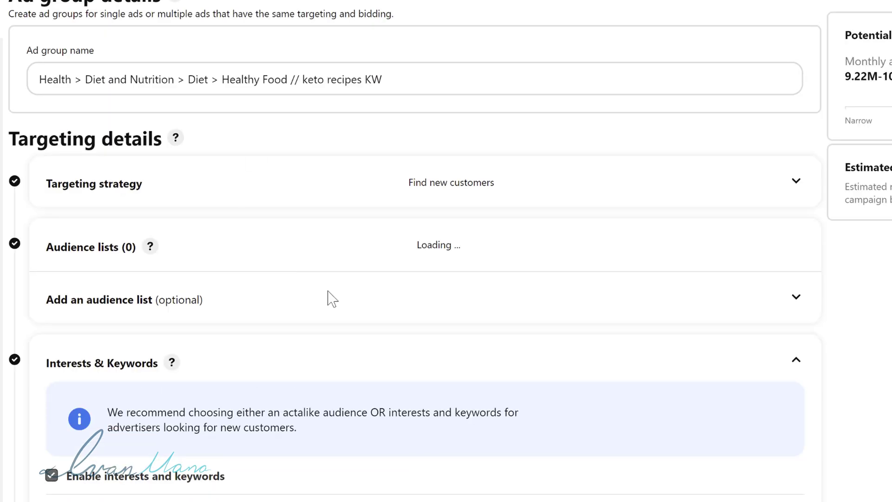
scroll(333, 299, down, 12)
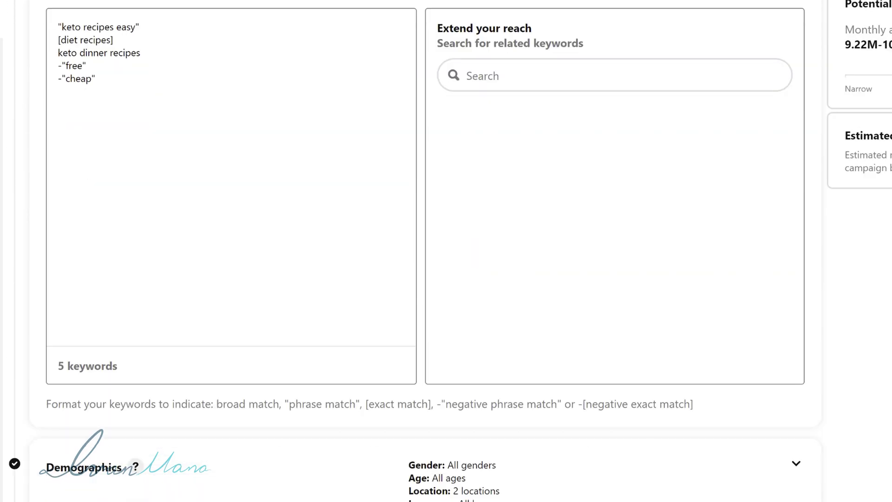
Set the ad group's language targeting to English only
scroll(520, 244, down, 6)
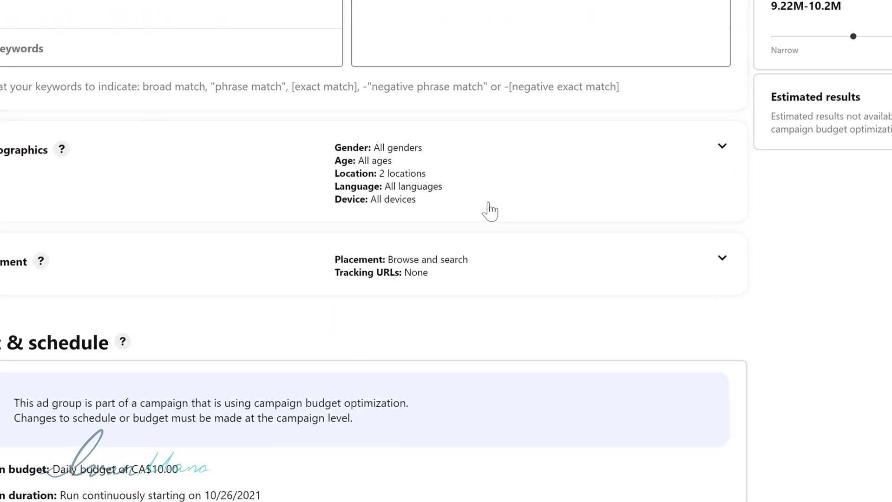
scroll(611, 279, up, 3)
click(609, 271)
scroll(201, 258, down, 8)
scroll(201, 259, down, 5)
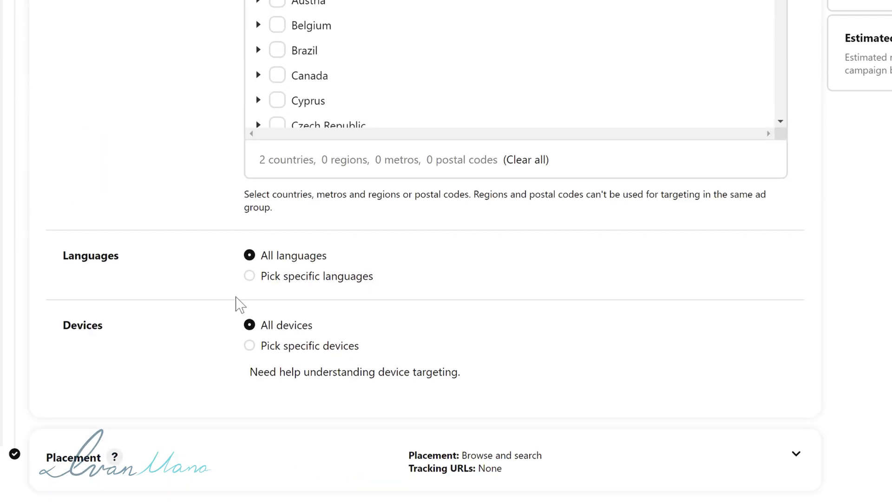
scroll(223, 279, down, 1)
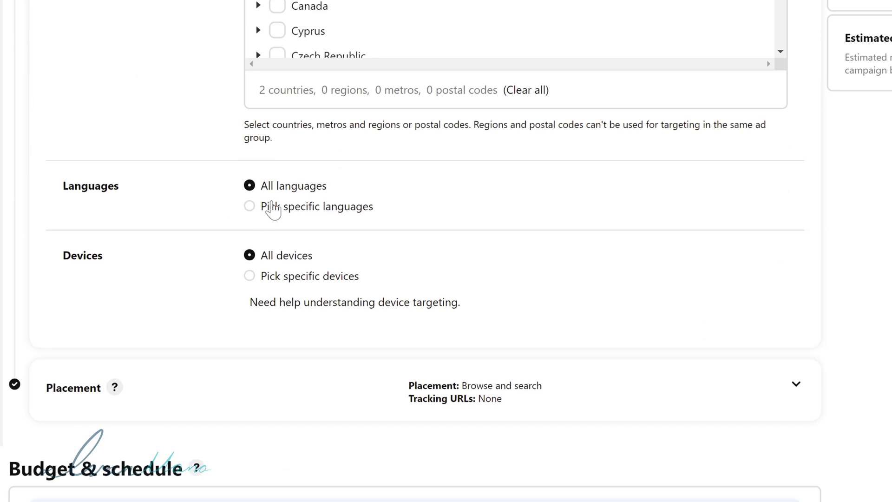
click(280, 208)
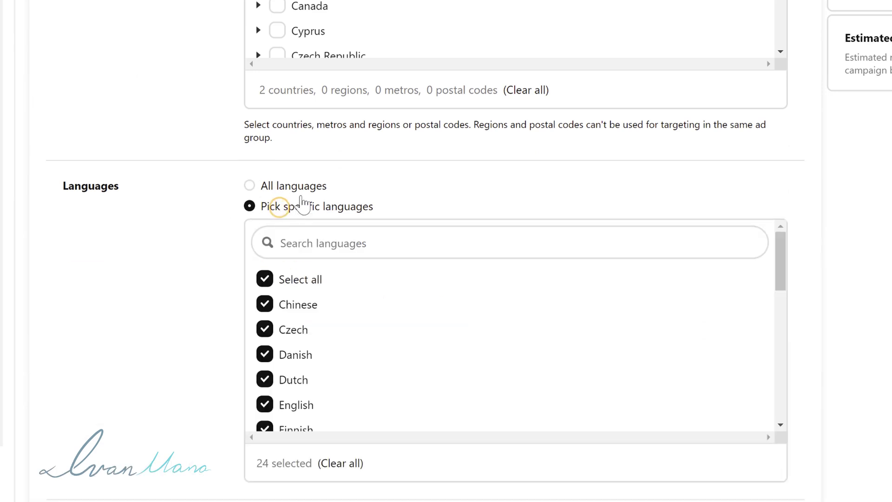
scroll(162, 278, down, 1)
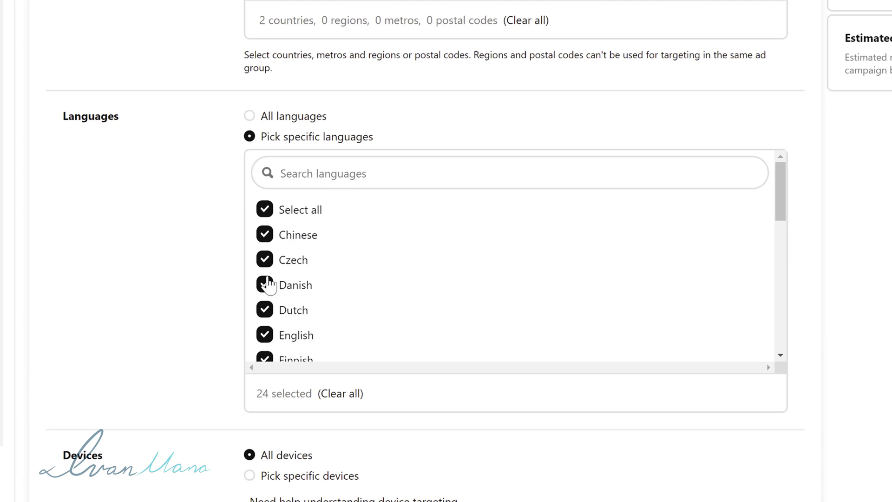
click(268, 214)
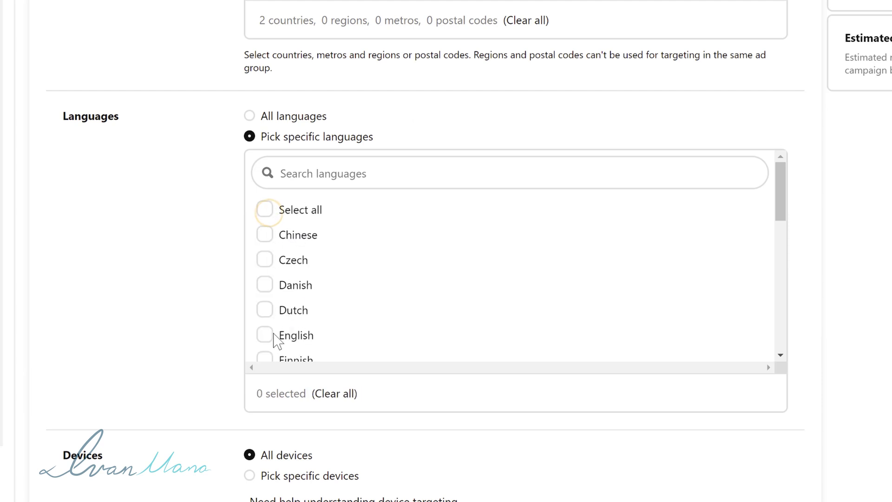
click(267, 336)
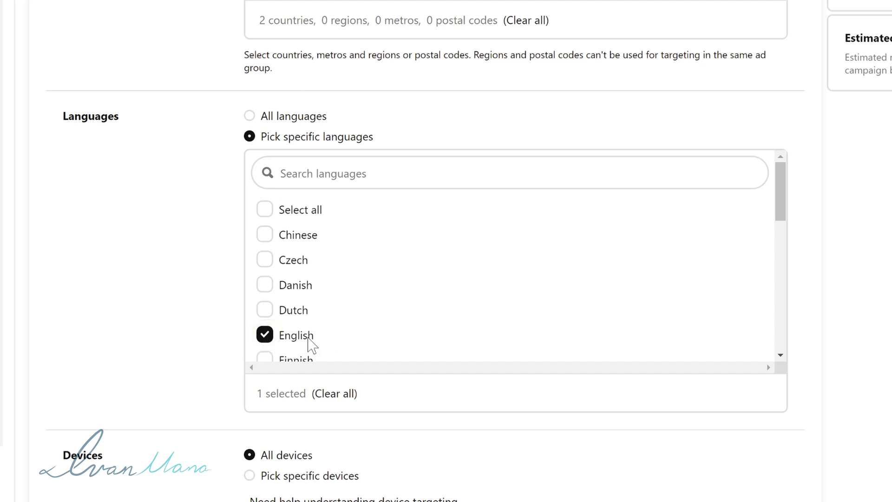
Switch Devices to specific devices and untick iPhone, iPad, Android Mobile and Android Tablet
scroll(412, 93, up, 6)
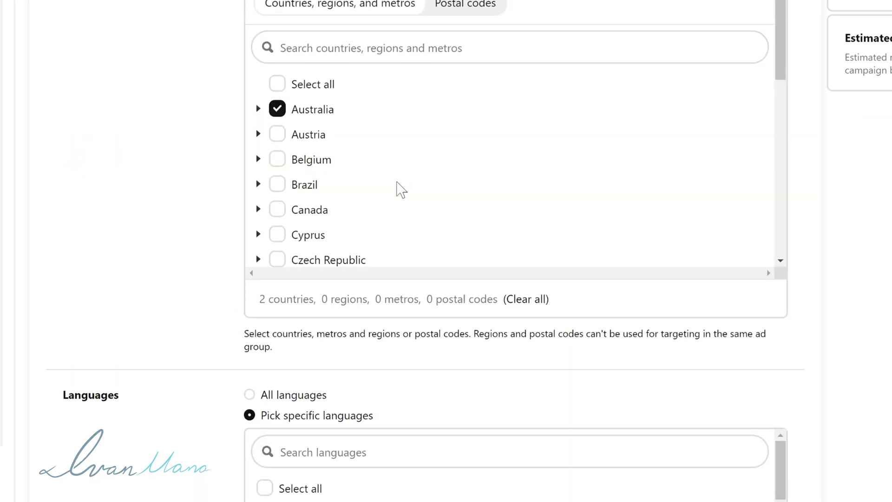
scroll(399, 189, down, 6)
scroll(399, 189, down, 7)
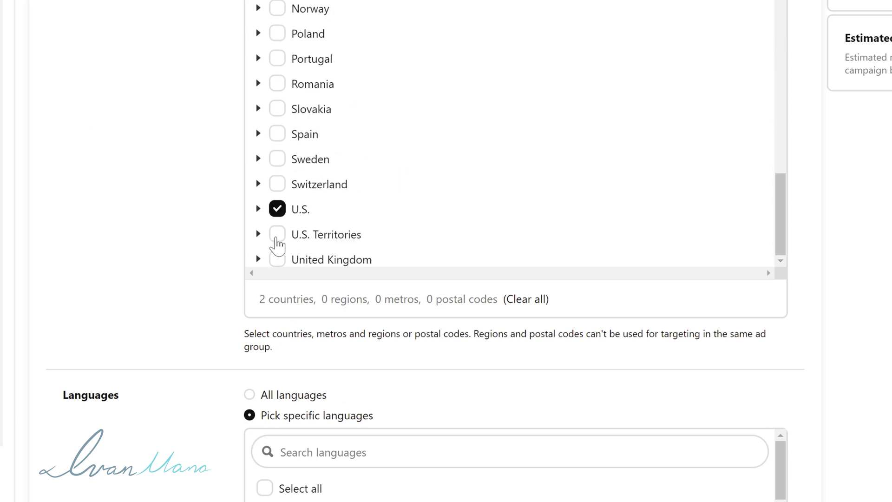
scroll(131, 343, down, 6)
scroll(153, 233, down, 2)
scroll(237, 273, down, 5)
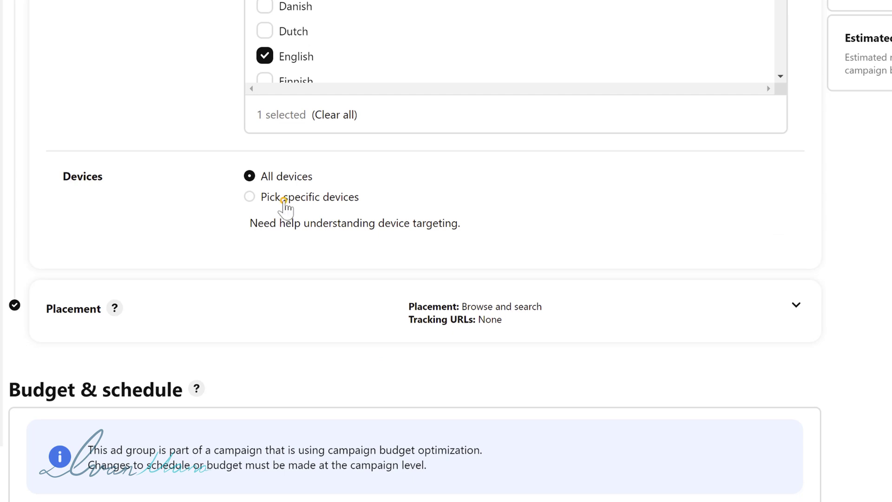
scroll(283, 200, up, 2)
click(284, 267)
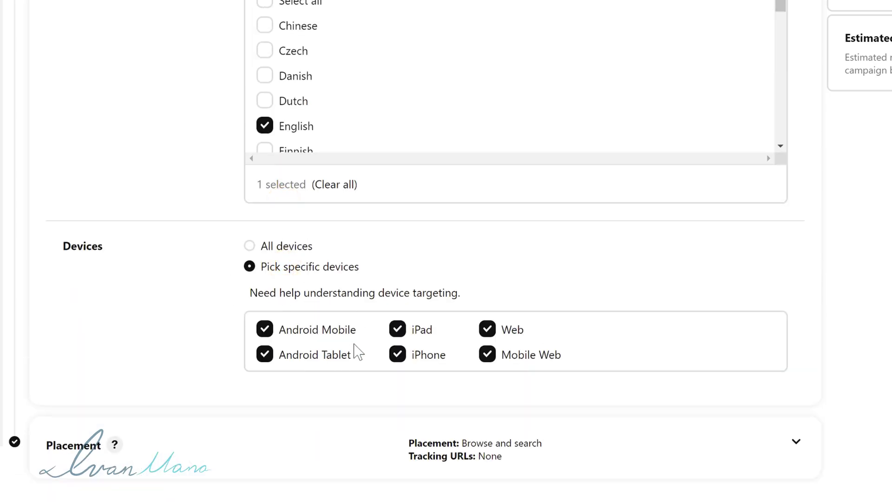
scroll(419, 316, down, 2)
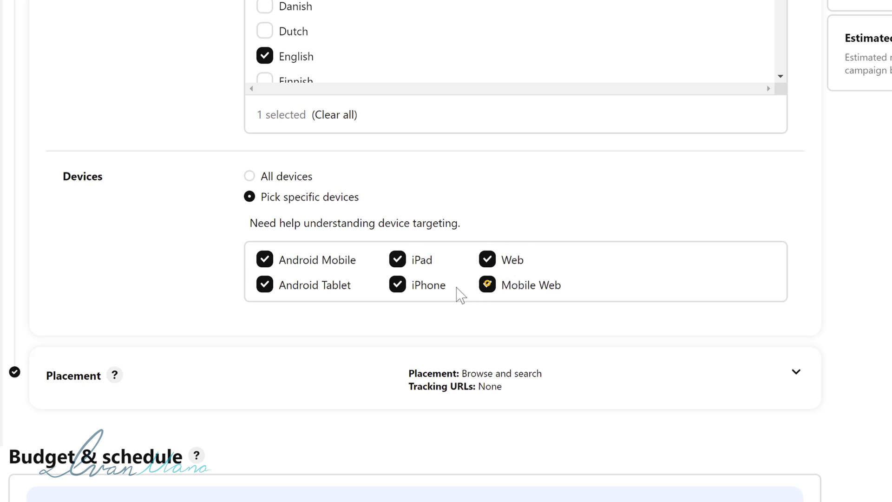
click(397, 284)
click(398, 260)
click(266, 258)
click(268, 278)
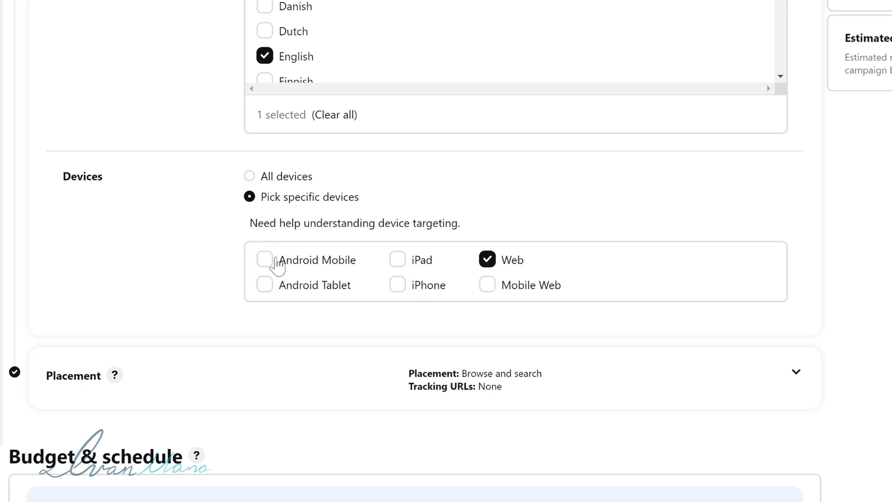
Re-tick Android Mobile, iPad, Android Tablet, iPhone and Mobile Web so all six devices stay targeted
click(277, 263)
click(398, 261)
click(263, 285)
click(398, 287)
click(487, 288)
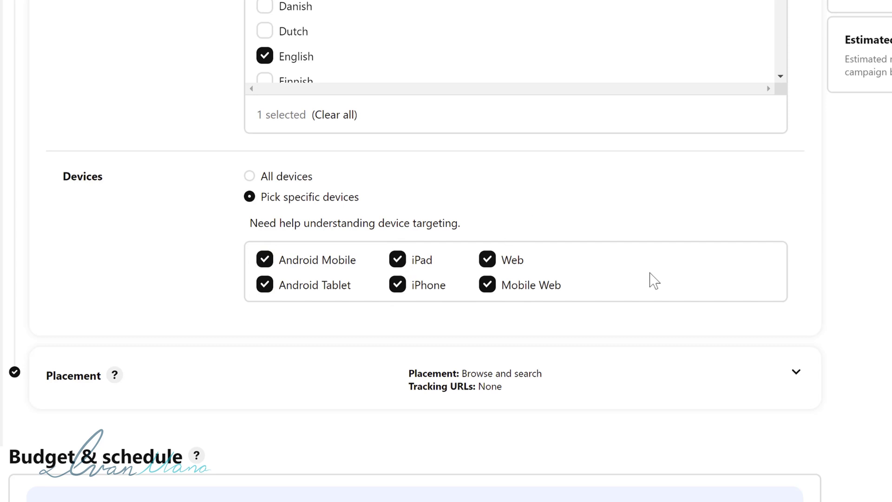
scroll(610, 277, down, 3)
scroll(408, 245, down, 15)
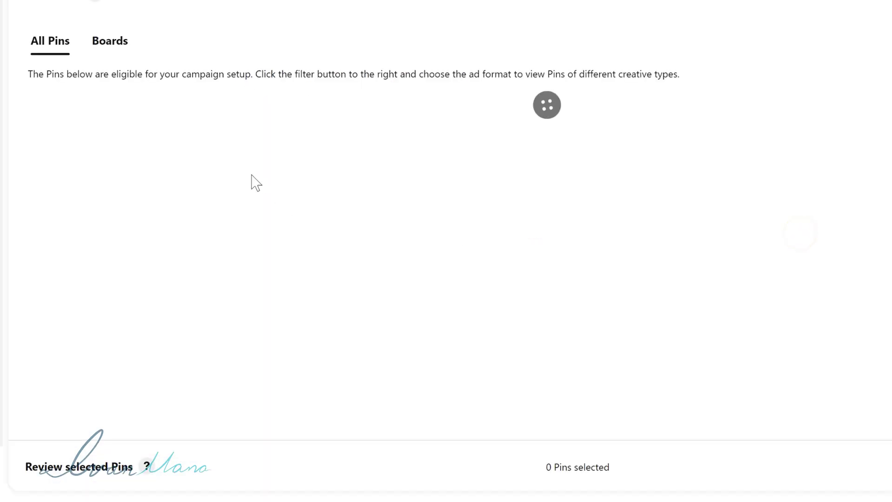
scroll(465, 229, up, 15)
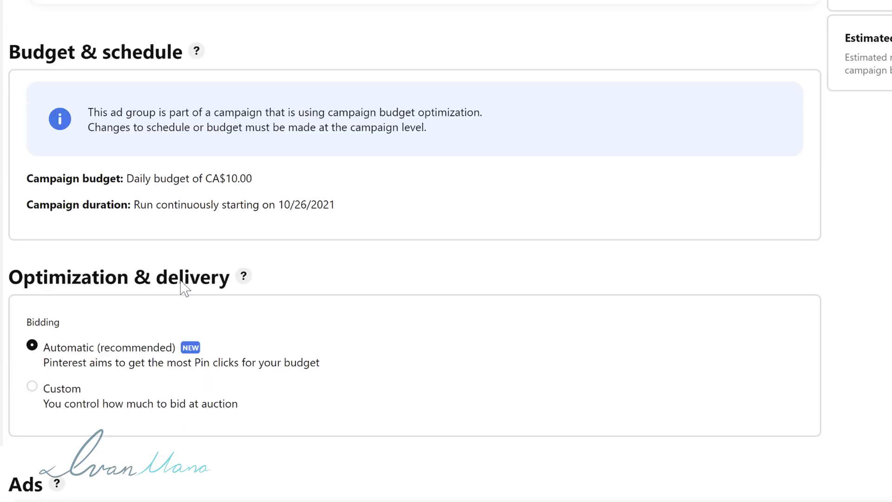
scroll(181, 280, up, 2)
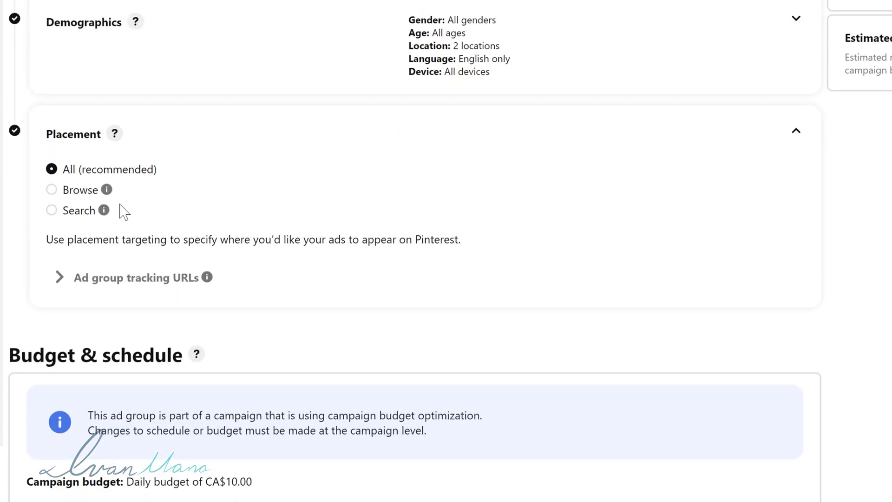
click(81, 191)
mouse_move(109, 191)
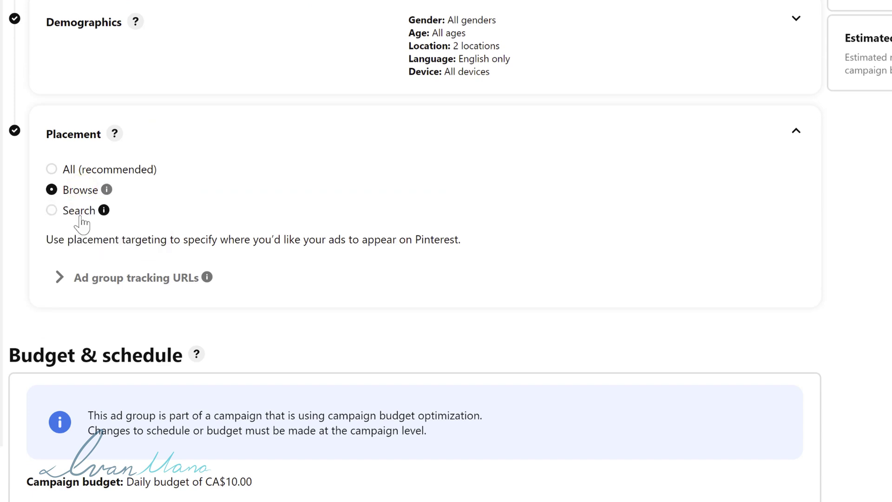
click(80, 213)
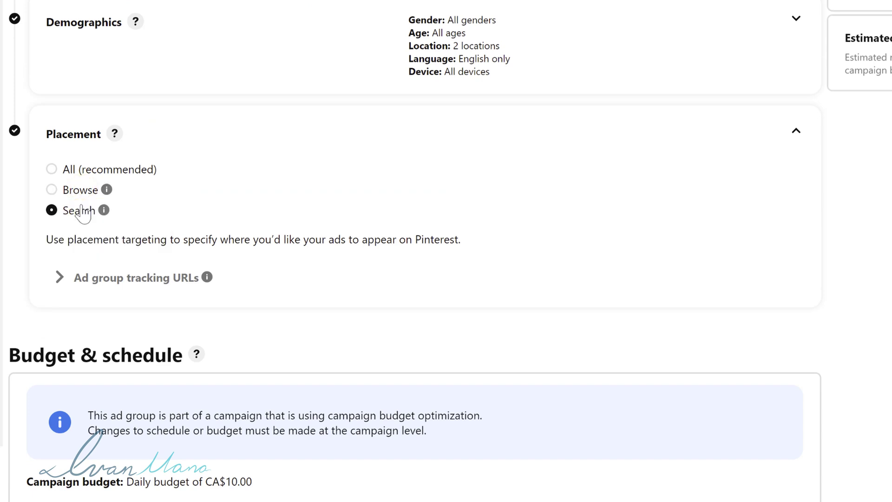
click(92, 172)
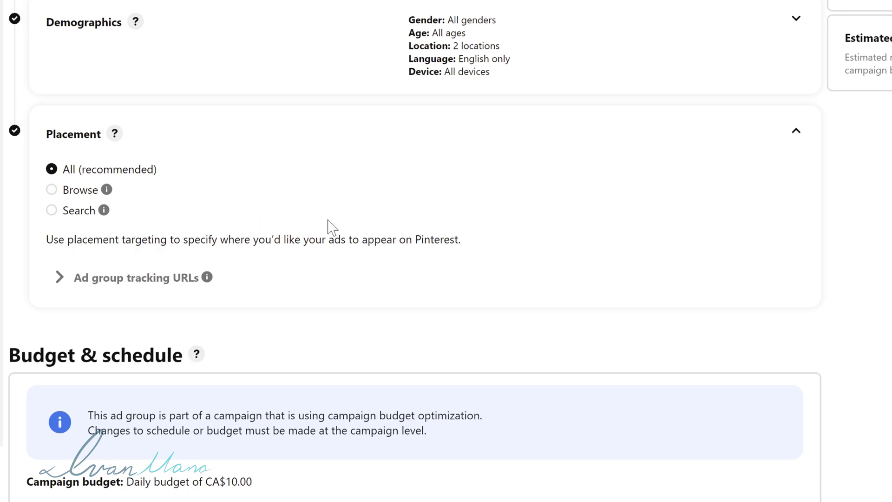
scroll(328, 220, down, 8)
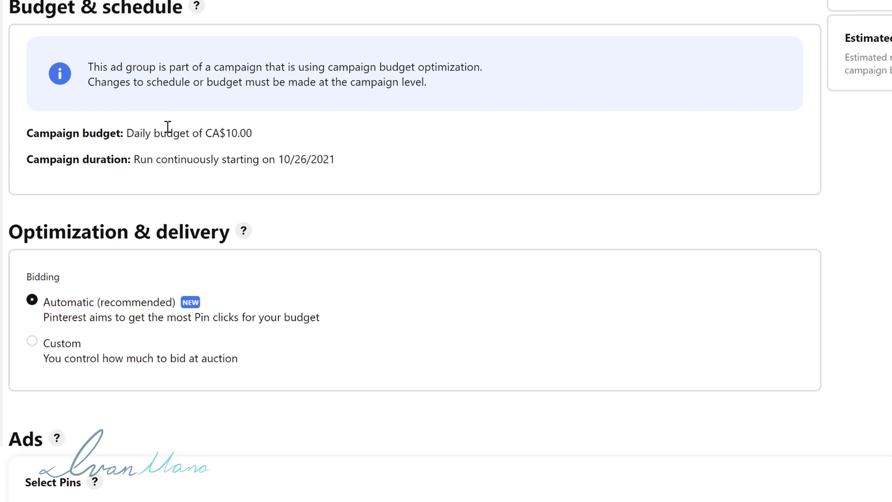
scroll(168, 126, down, 3)
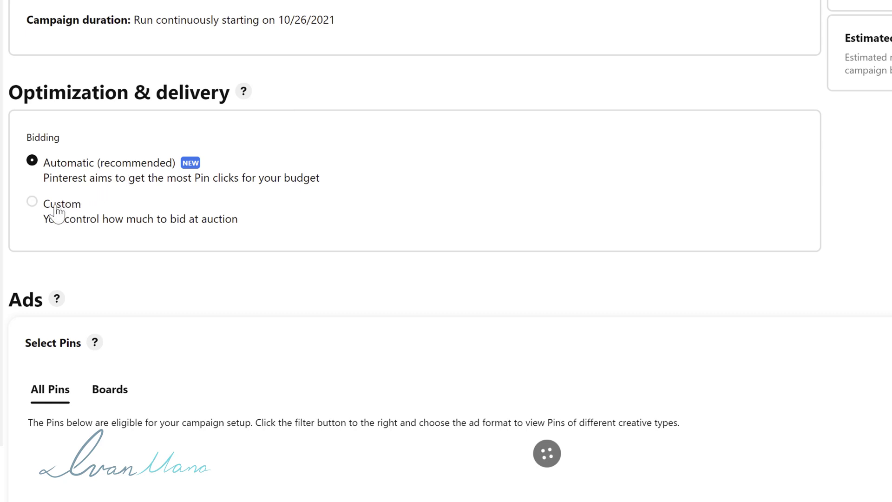
Switch to Custom bidding and set the maximum CPC bid to 0.13 CAD after .10 is rejected
click(106, 220)
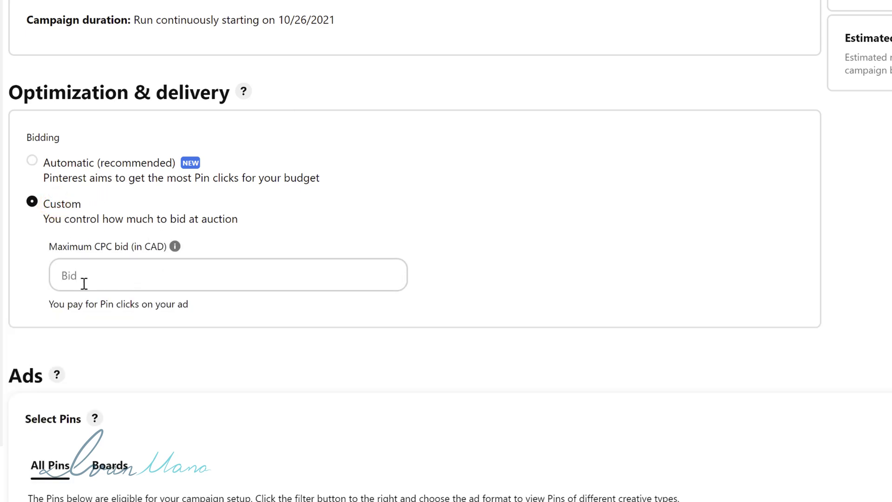
click(106, 272)
scroll(162, 305, down, 2)
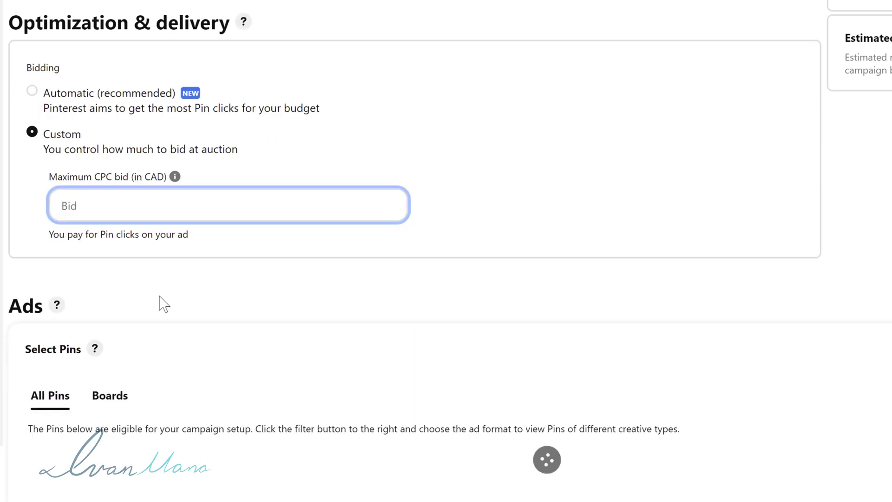
text(.10)
click(396, 152)
key(shift+Tab)
text(0.13)
click(432, 116)
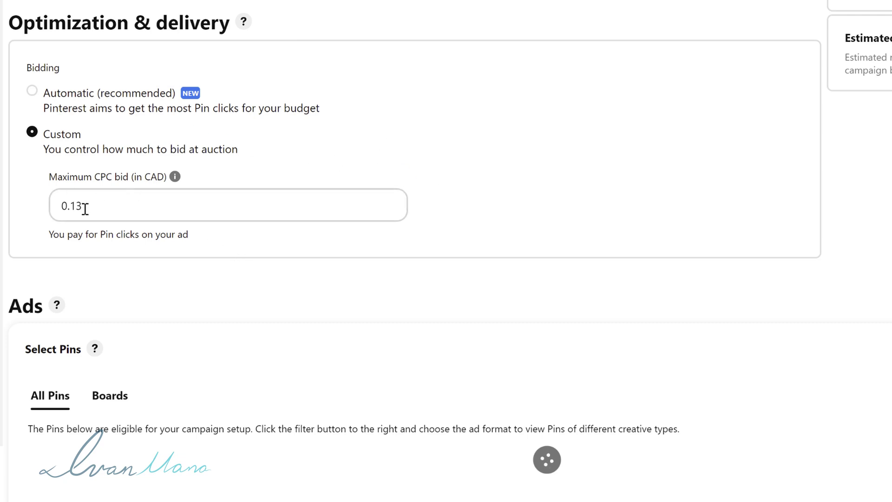
click(129, 200)
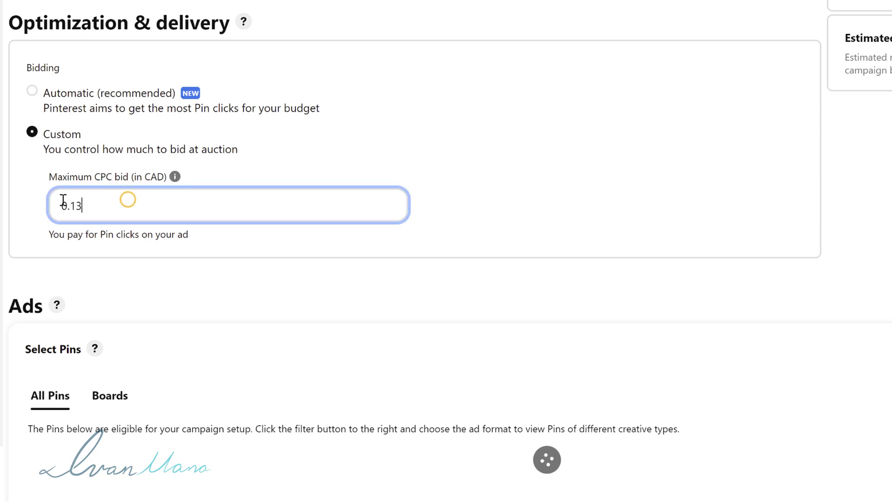
click(161, 236)
scroll(354, 372, up, 3)
Tick the Simple Keto Diet Recipes pin in Select Pins and publish Custom Keto Diet - YT
scroll(392, 304, down, 3)
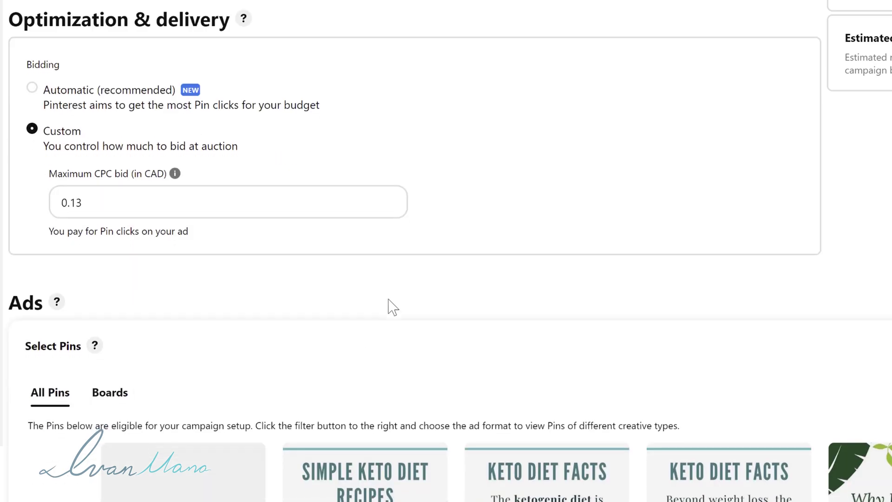
scroll(392, 298, down, 5)
scroll(256, 112, down, 3)
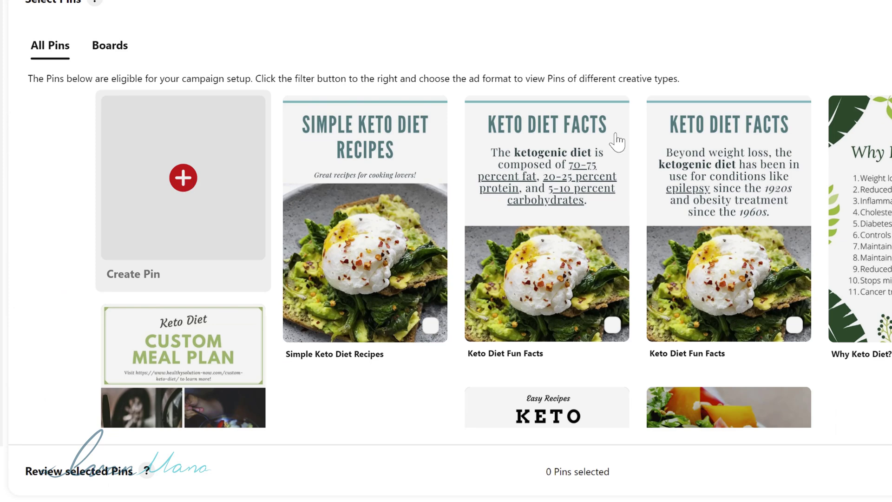
mouse_move(242, 333)
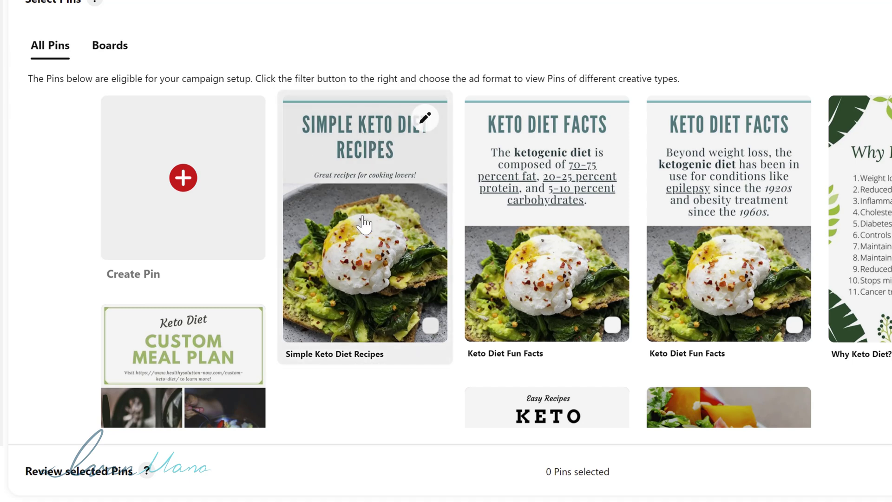
click(395, 211)
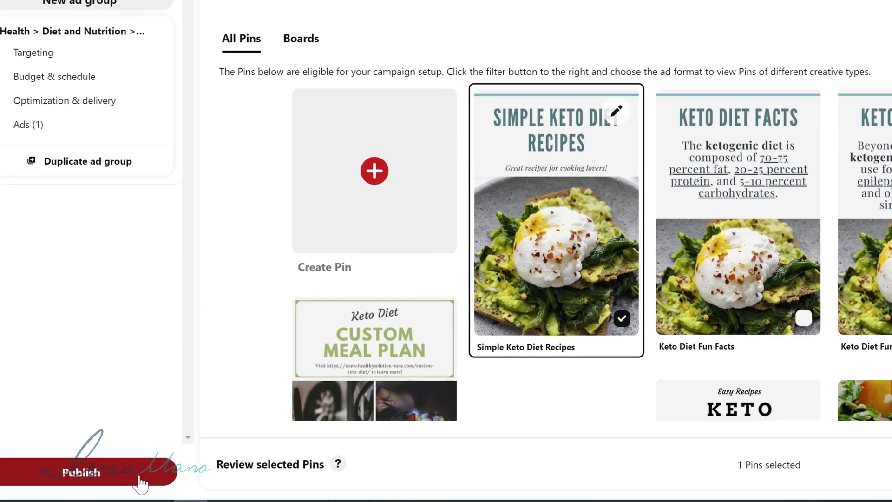
click(172, 474)
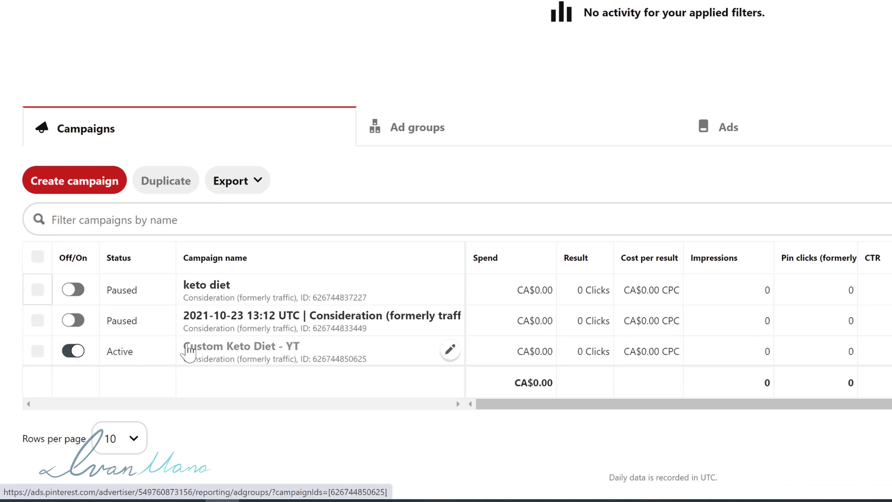
Pause Custom Keto Diet - YT and open its ad groups, widening the name column to read Healthy Food
click(73, 351)
click(204, 352)
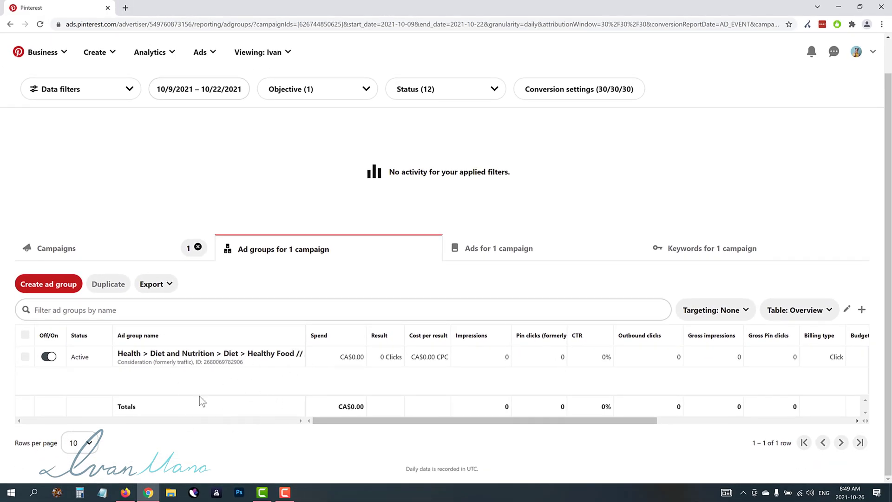
click(26, 359)
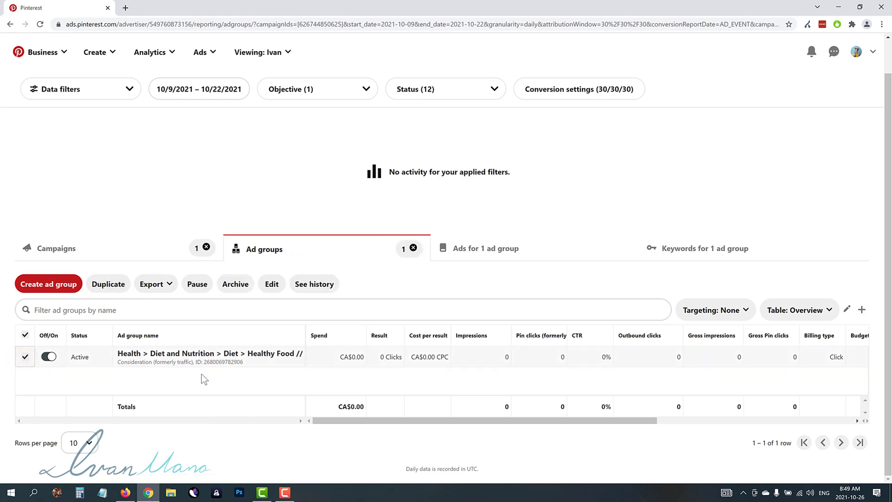
mouse_move(300, 355)
drag(304, 334, 373, 334)
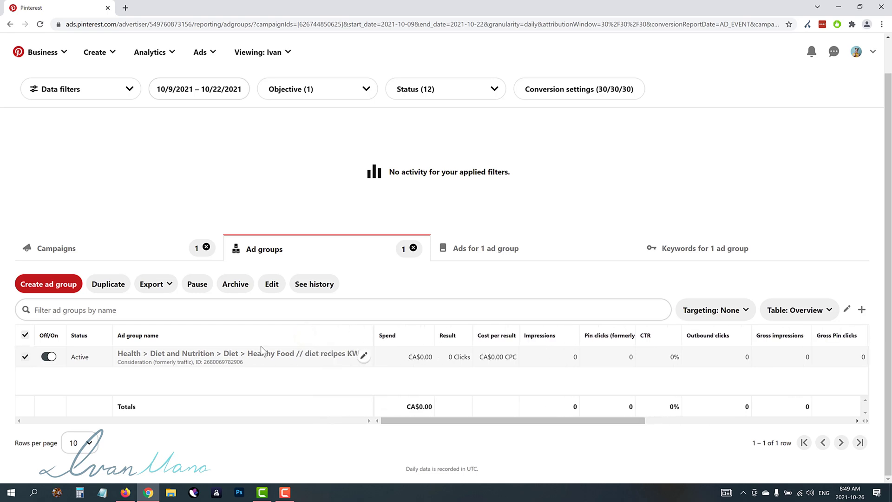
Preview the ad group's keto recipes pin and edit page, then return to the ad groups report
click(495, 253)
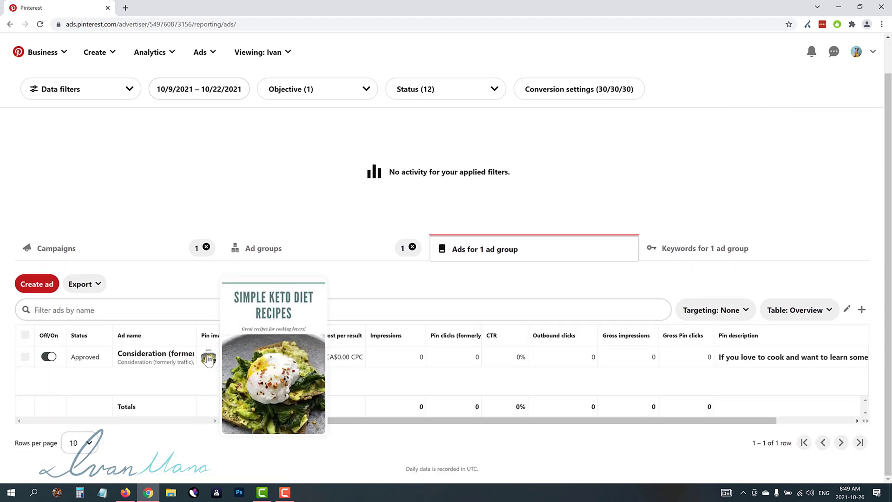
click(209, 357)
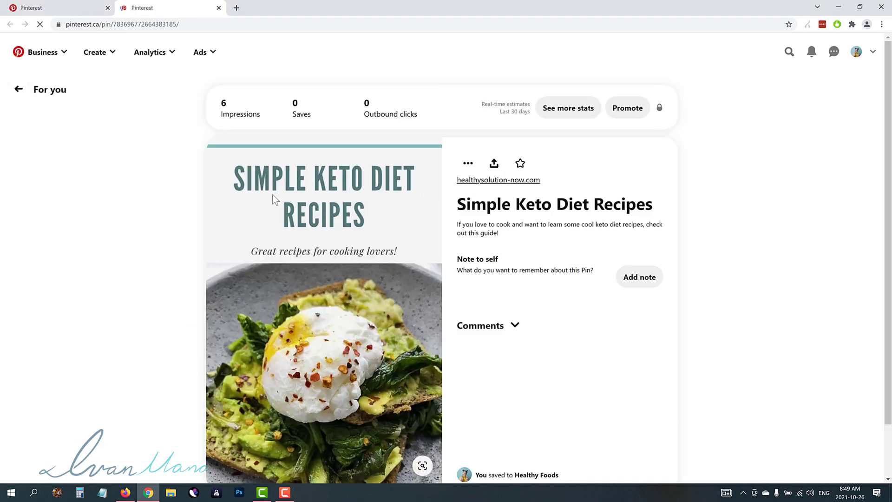
click(219, 8)
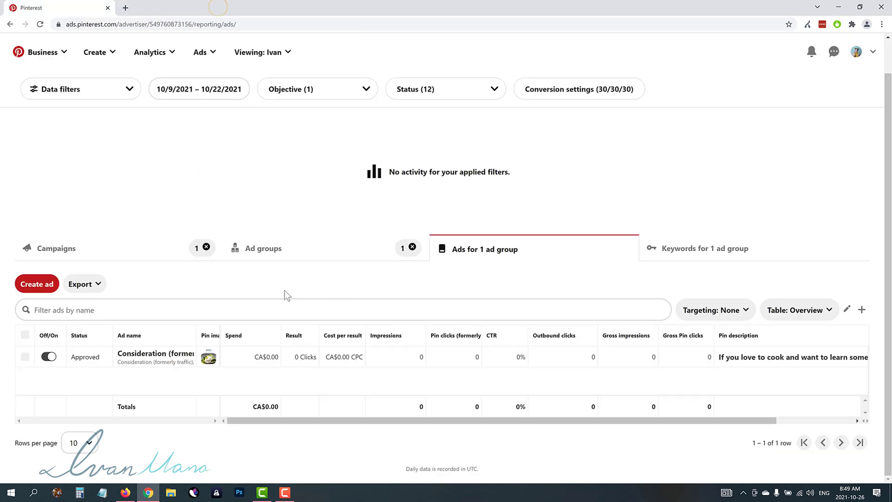
click(317, 245)
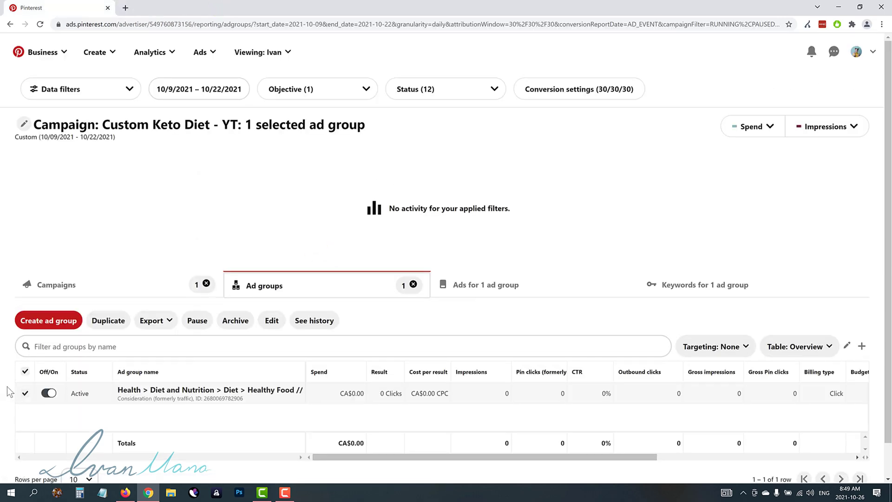
click(272, 321)
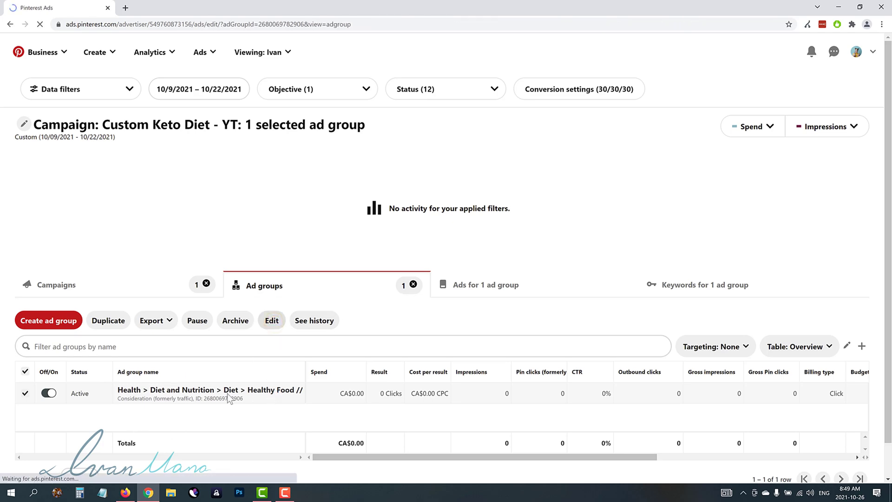
scroll(364, 362, down, 2)
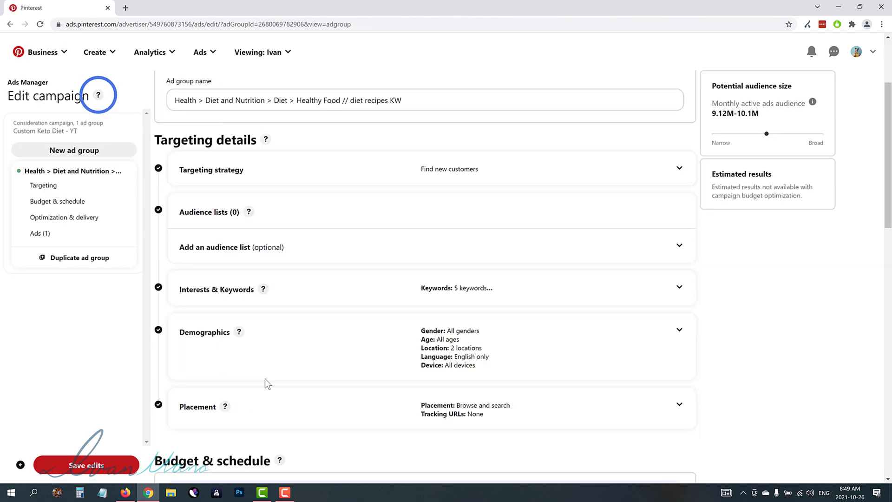
scroll(205, 197, up, 3)
click(9, 24)
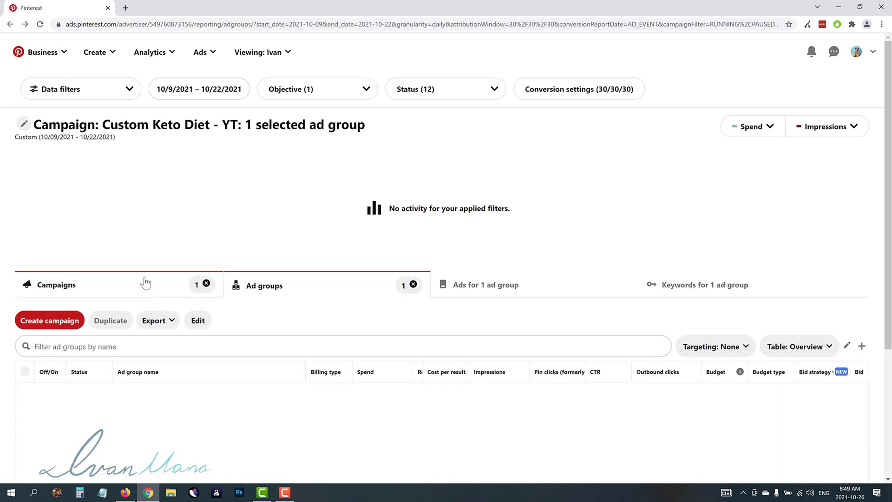
Make one copy of the ad group in the same campaign and drop the Health interest from its targeting
click(110, 321)
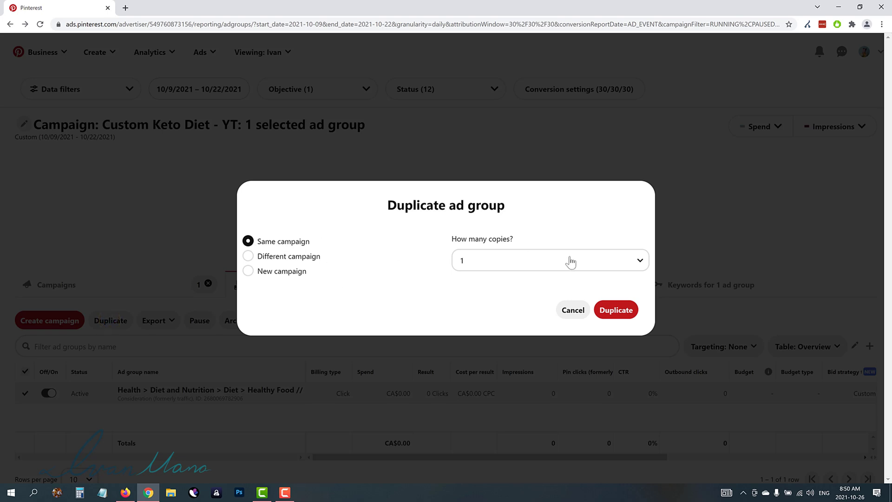
click(614, 311)
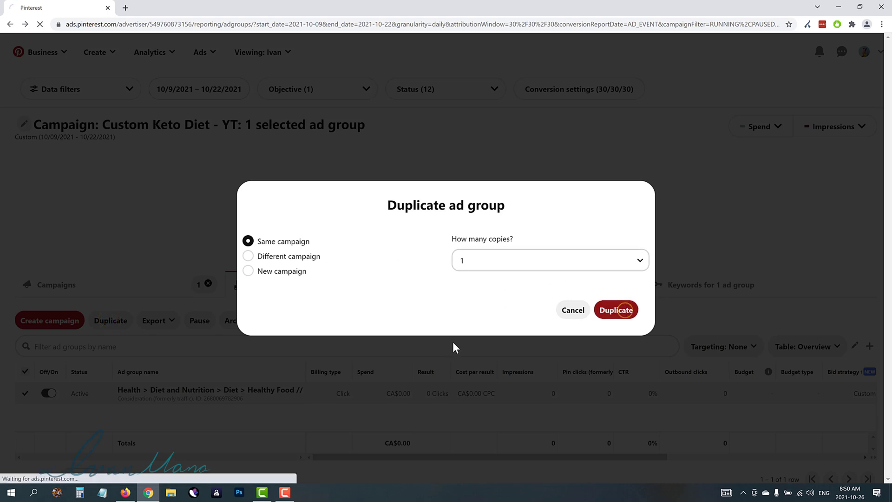
scroll(335, 238, down, 3)
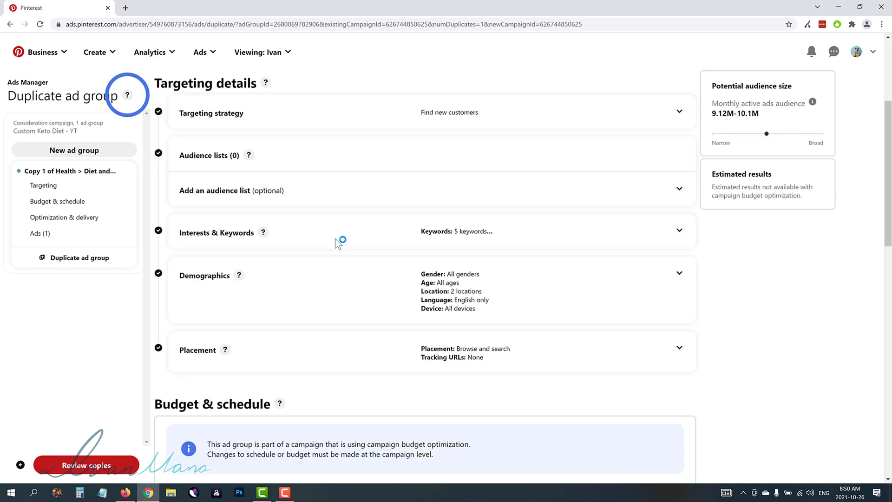
click(365, 235)
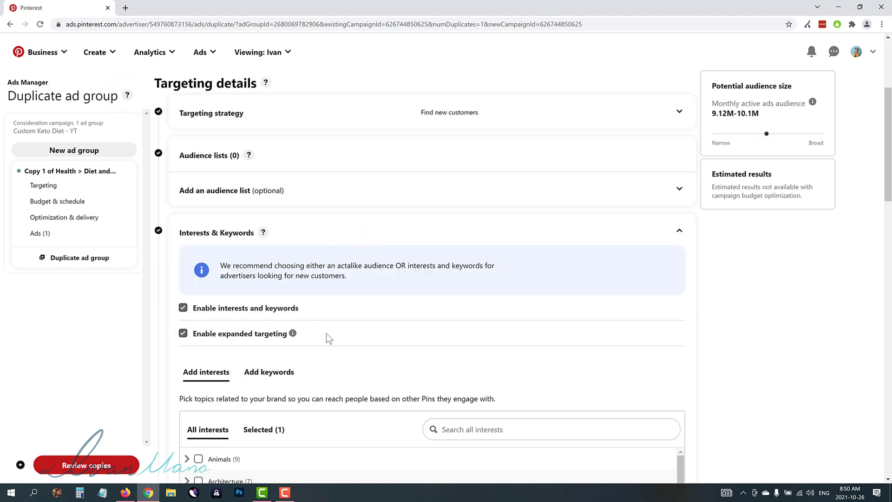
scroll(316, 340, down, 2)
scroll(319, 339, down, 2)
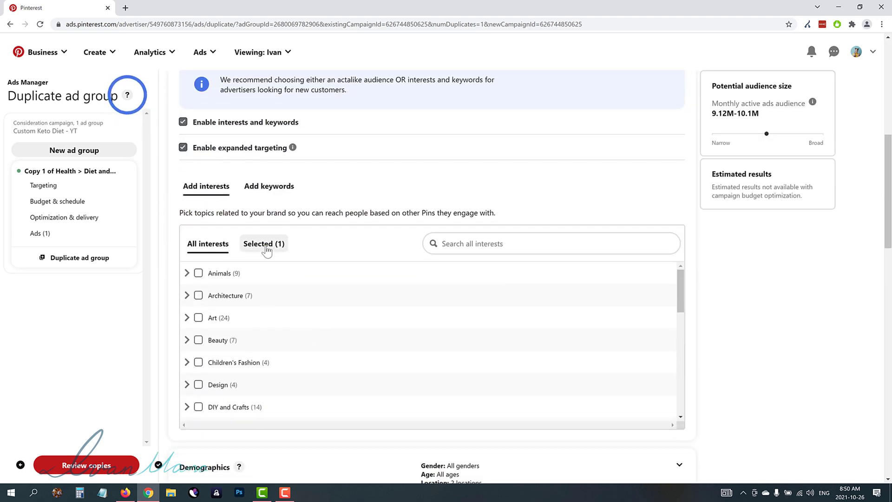
click(263, 244)
click(186, 273)
click(199, 273)
Search interests for 'keto diet' and target Ketogenic Diet instead
click(205, 244)
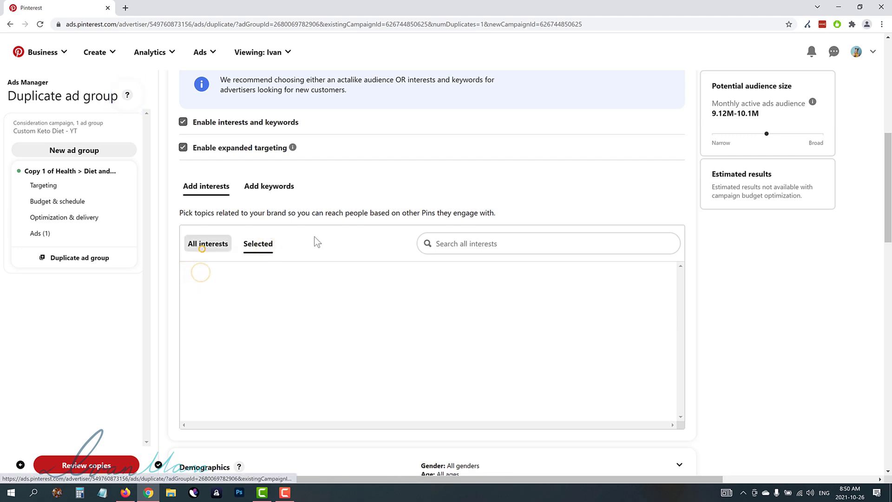
click(482, 238)
text(keto diet)
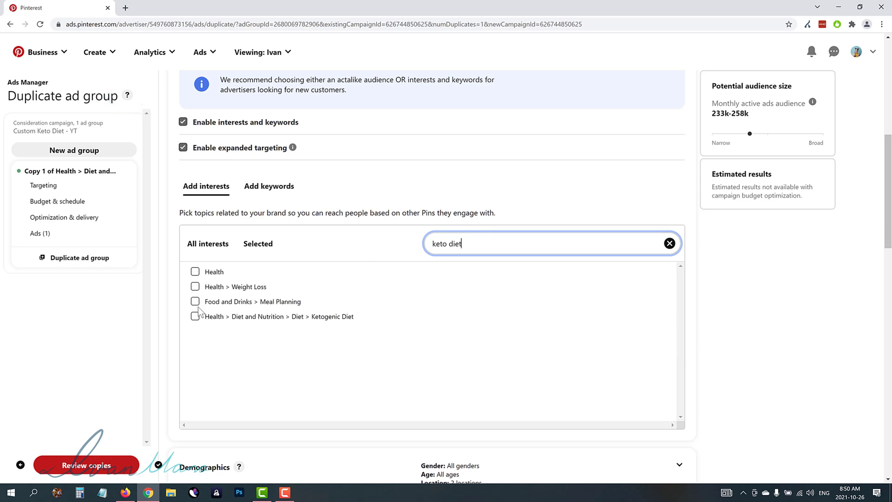
click(195, 316)
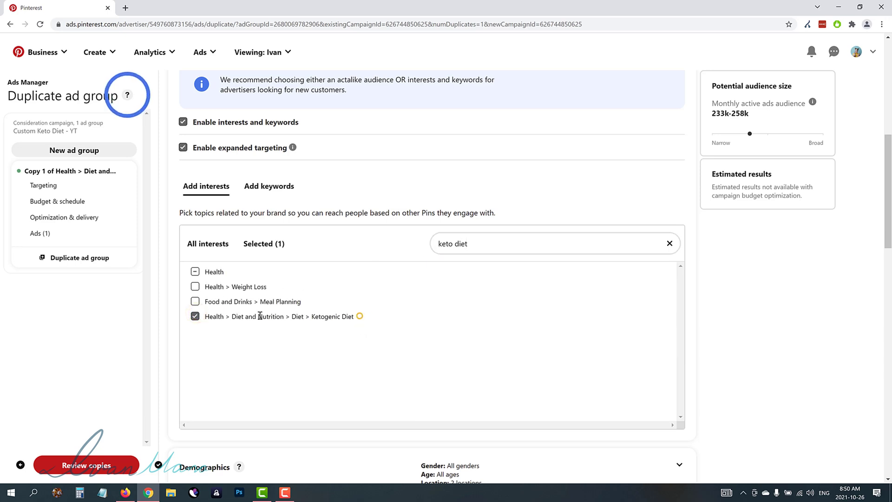
Rename the copy to 'Ketogenic Diet // diet recipes KW' and create the ad group
drag(359, 317, 204, 316)
key(ctrl+c)
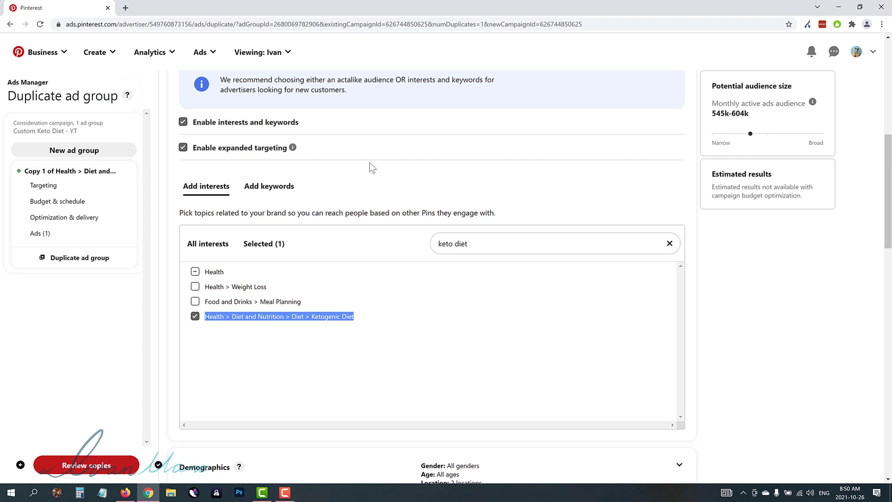
scroll(370, 172, up, 7)
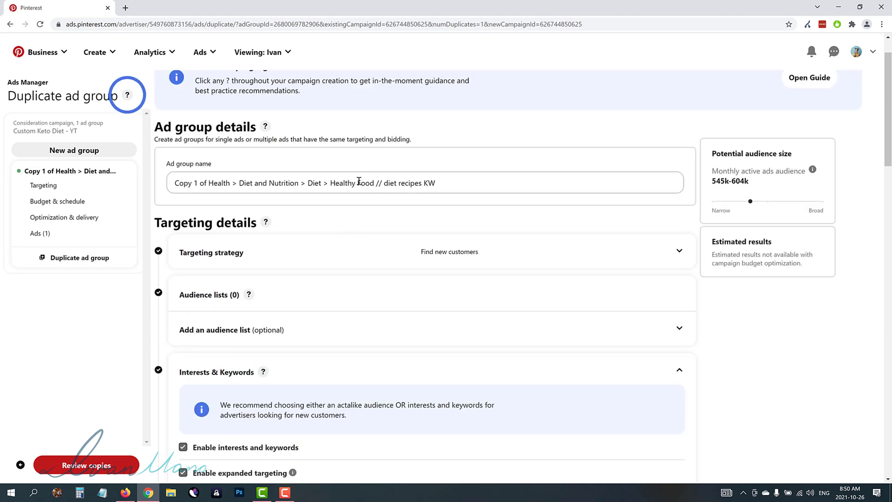
drag(374, 182, 154, 188)
key(ctrl+v)
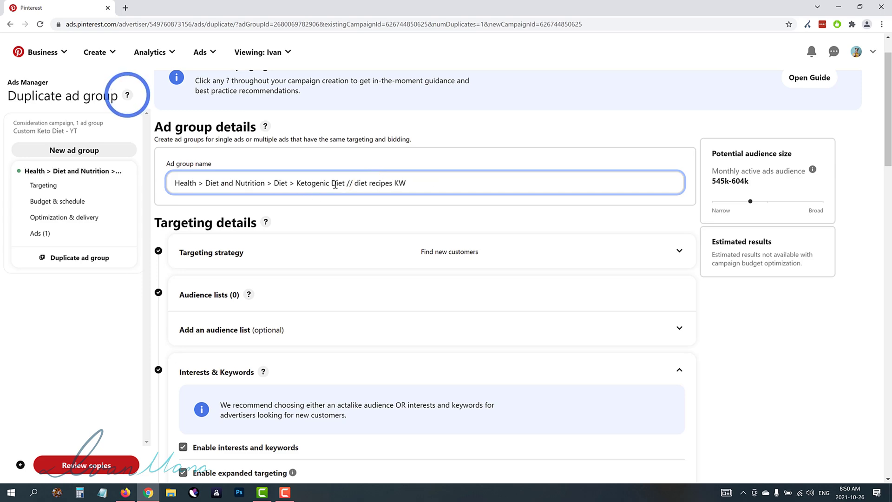
scroll(534, 314, down, 6)
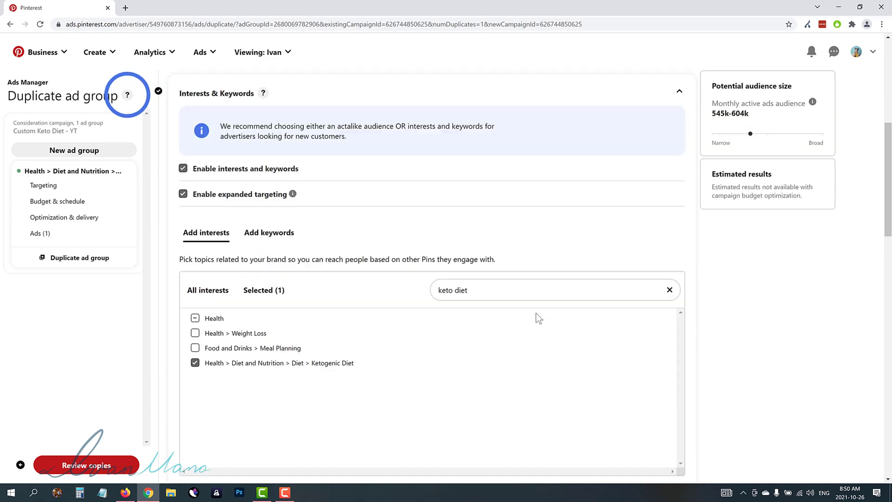
scroll(549, 317, down, 20)
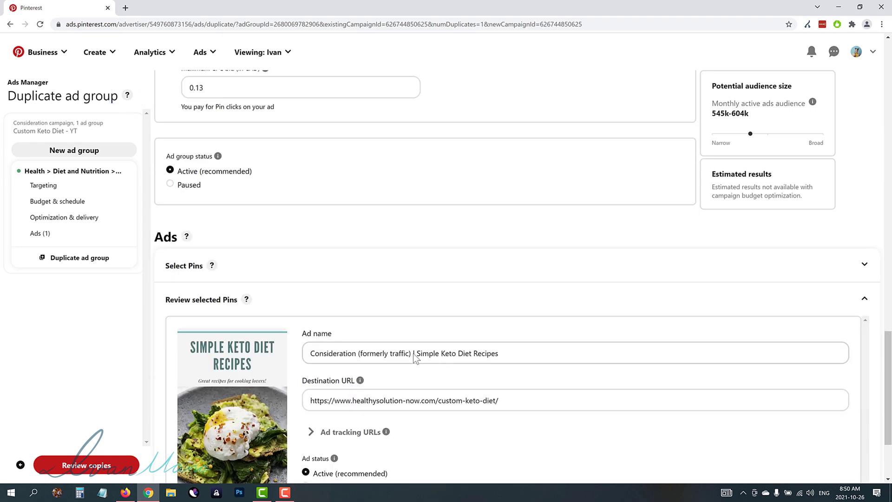
click(107, 464)
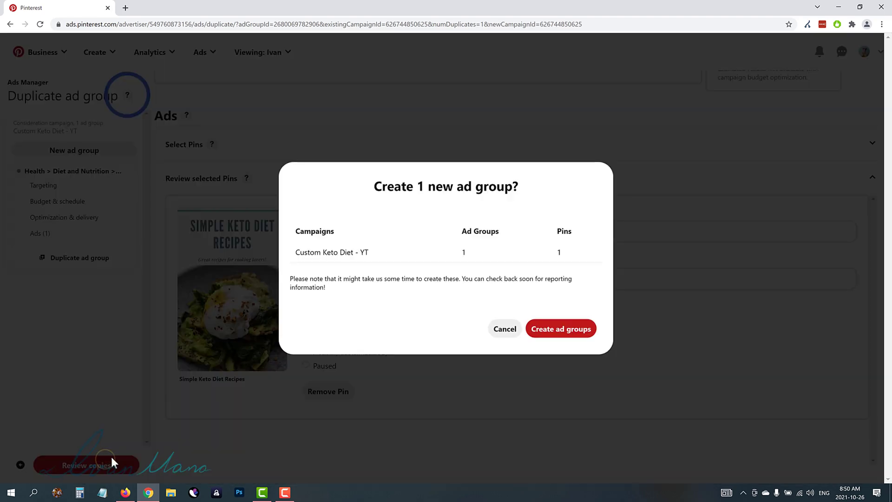
click(576, 331)
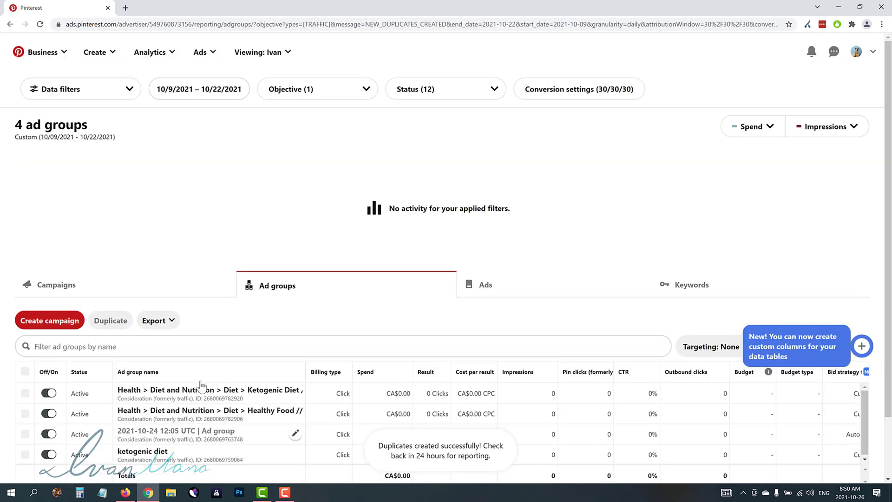
Show the Custom Keto Diet - YT campaign's ad groups and widen the Ad group name column
click(122, 281)
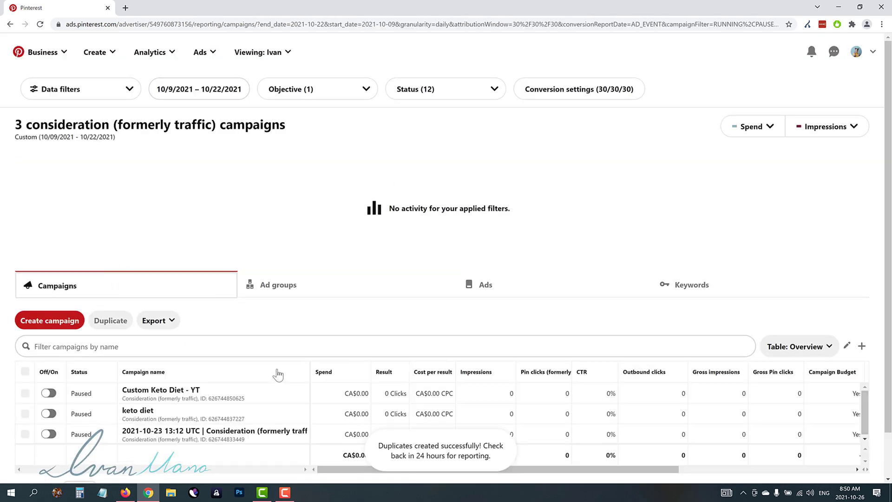
scroll(278, 374, down, 1)
click(169, 342)
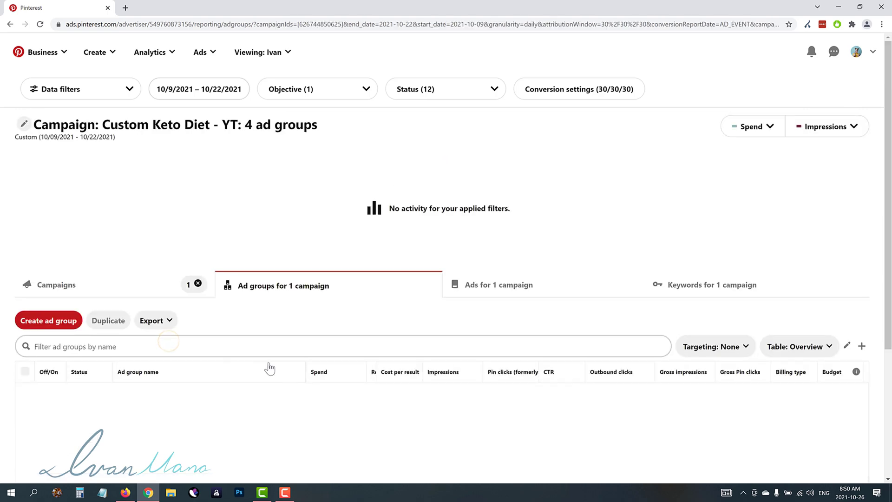
scroll(270, 369, down, 1)
drag(303, 337, 384, 336)
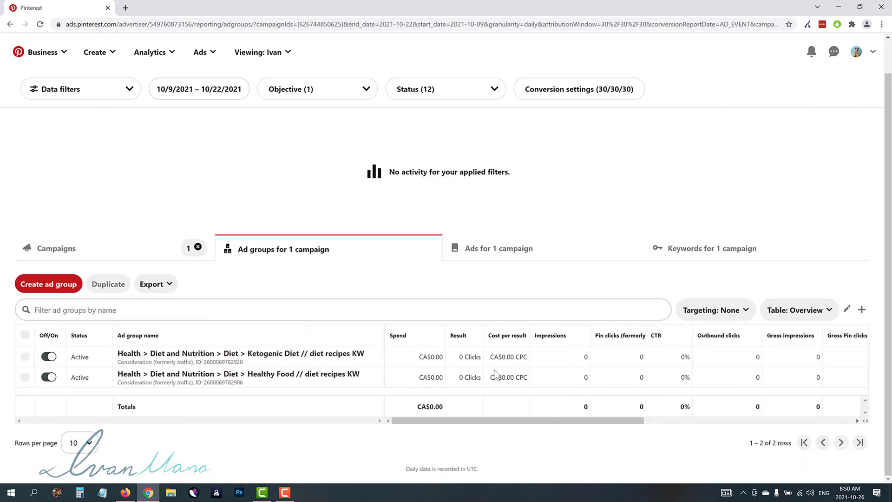